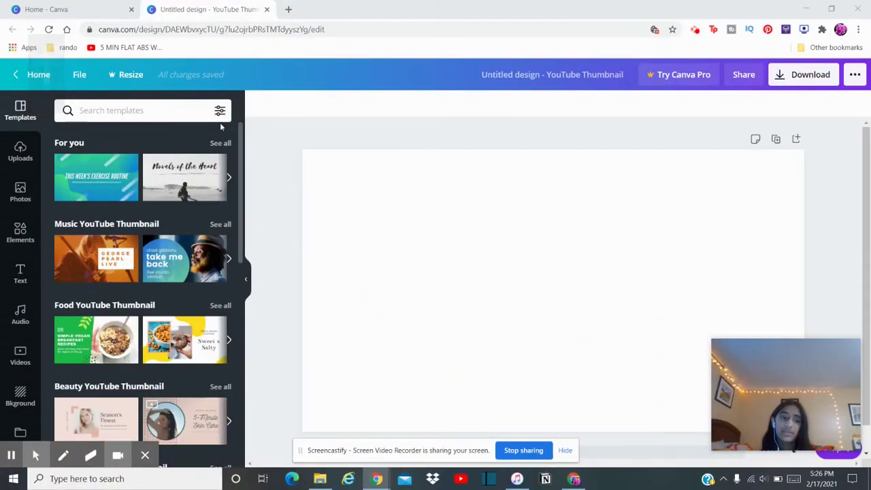
Set the blank page's background to a custom soft pink, #F4C4E4.
click(385, 301)
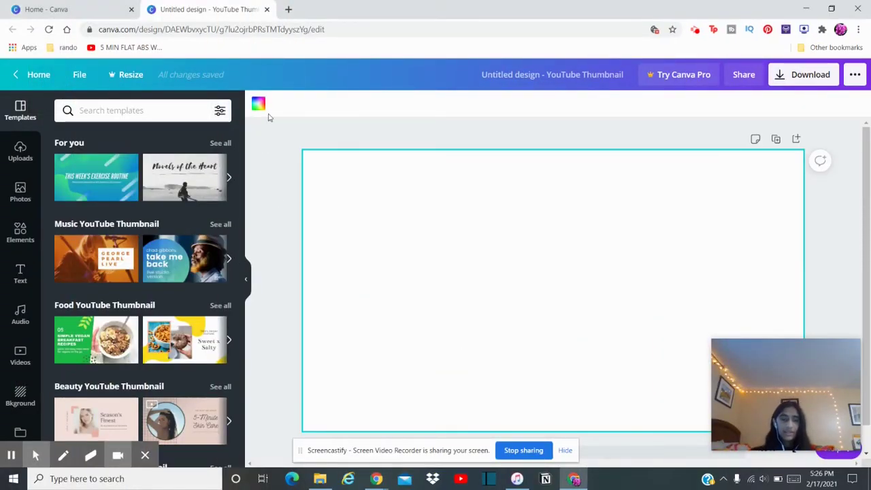
click(258, 106)
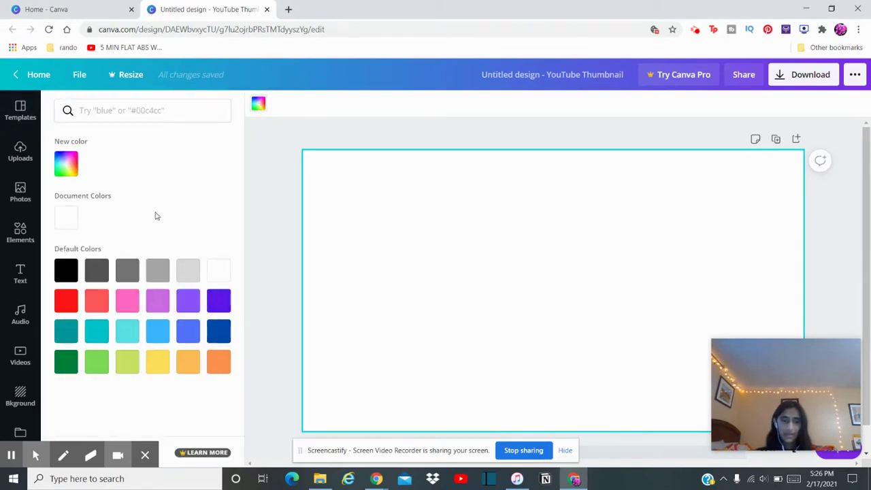
click(72, 166)
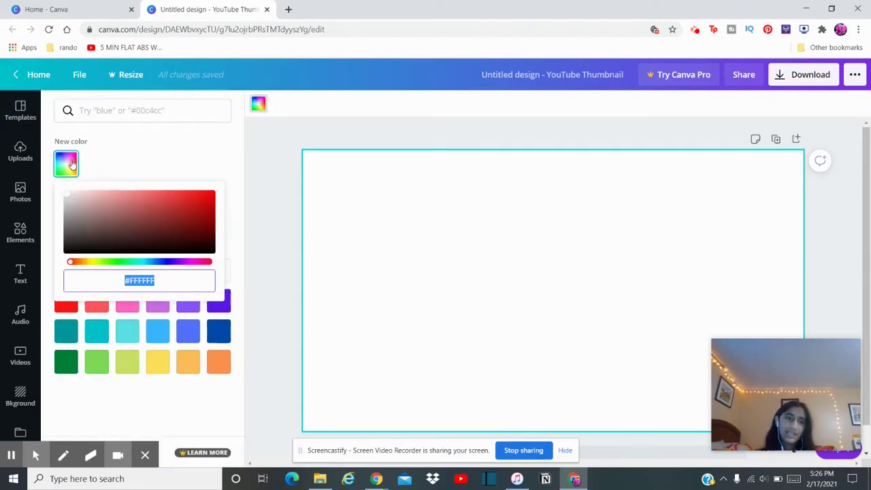
drag(70, 197, 66, 194)
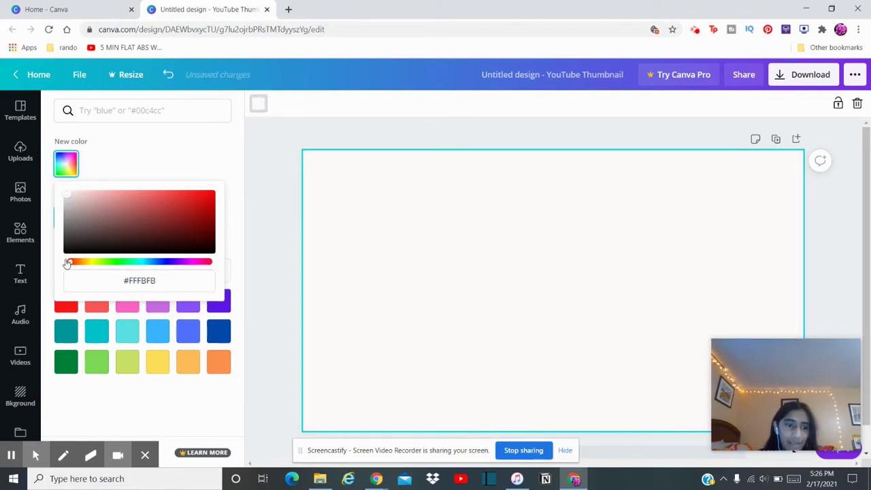
drag(72, 265, 196, 277)
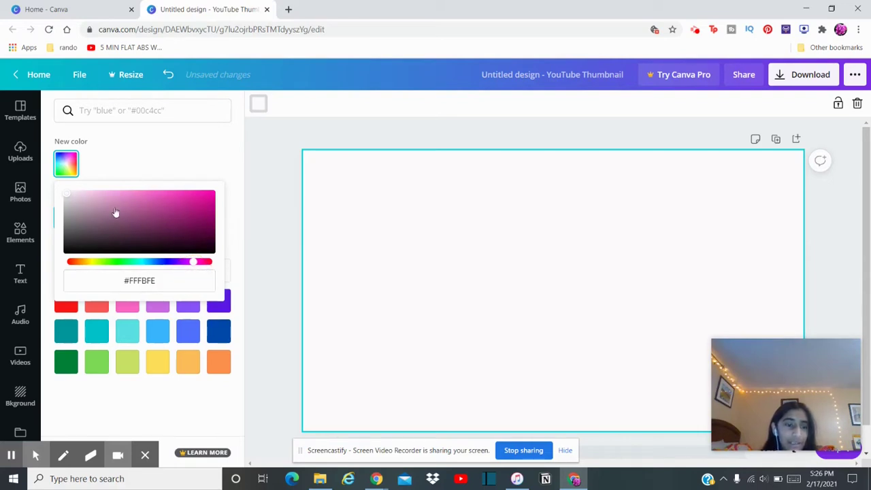
drag(68, 196, 94, 195)
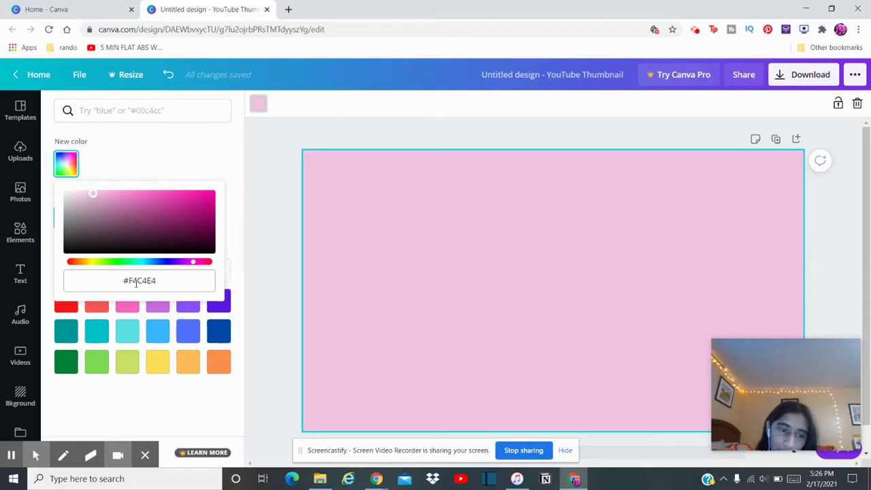
click(177, 140)
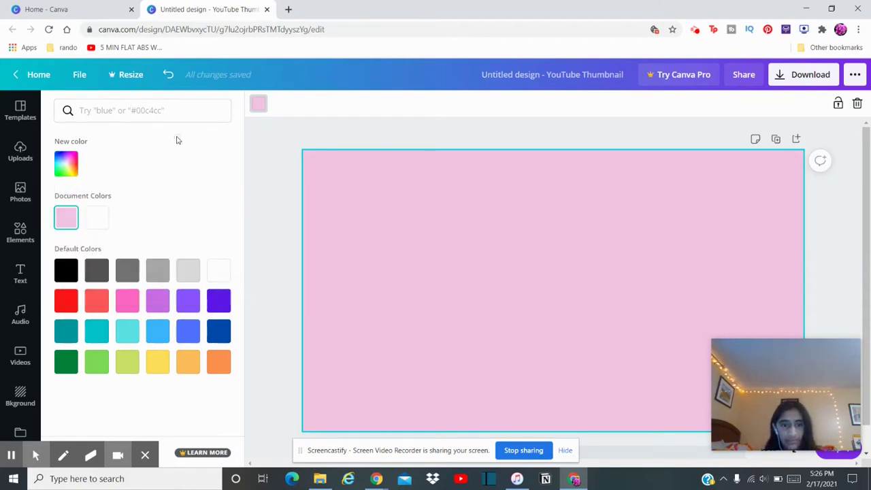
click(270, 195)
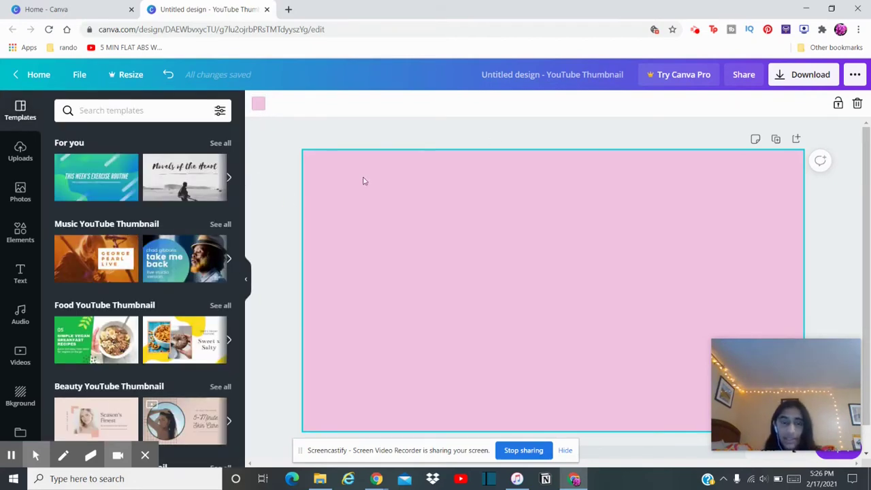
Add a Shrikhand heading that reads 'How I Edit my Thumbnails'.
click(21, 275)
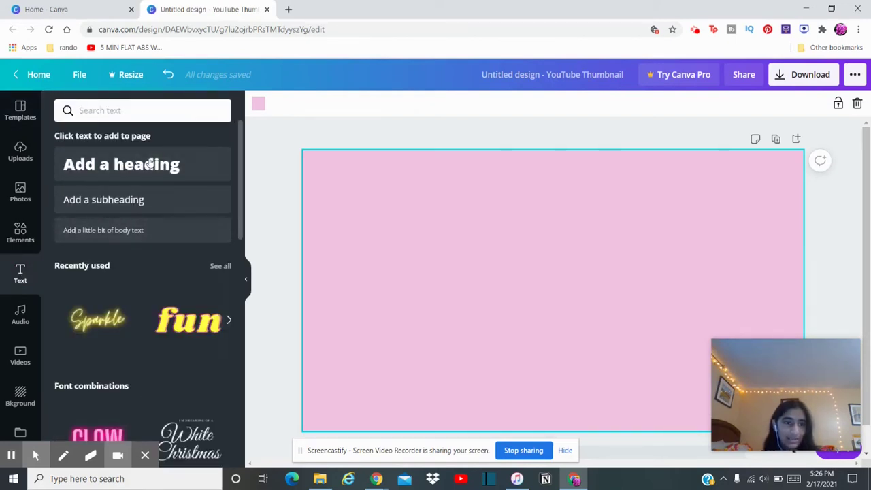
click(170, 164)
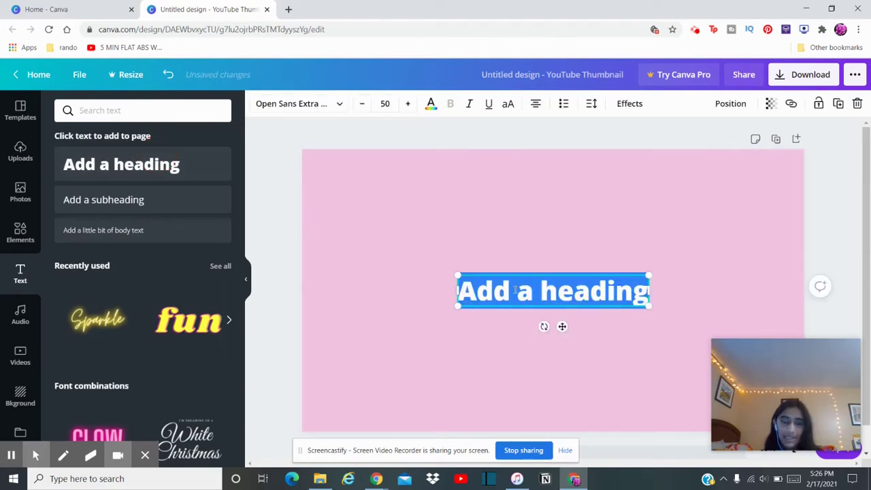
click(305, 101)
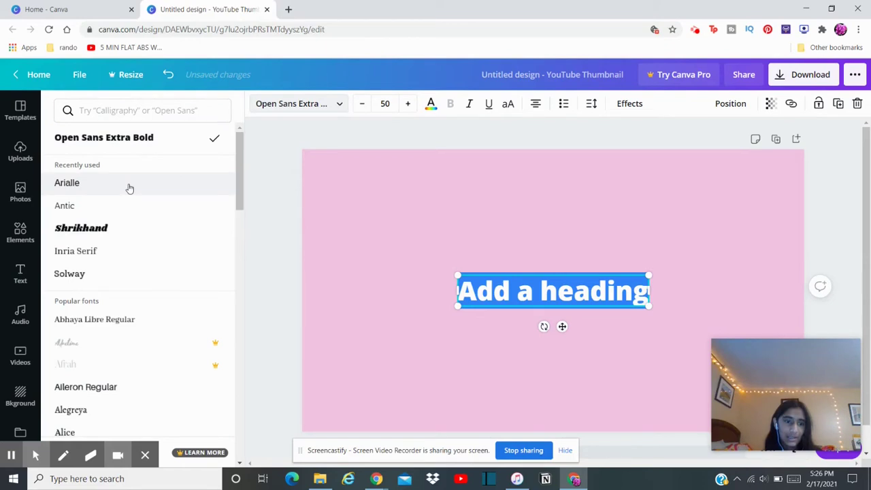
click(107, 229)
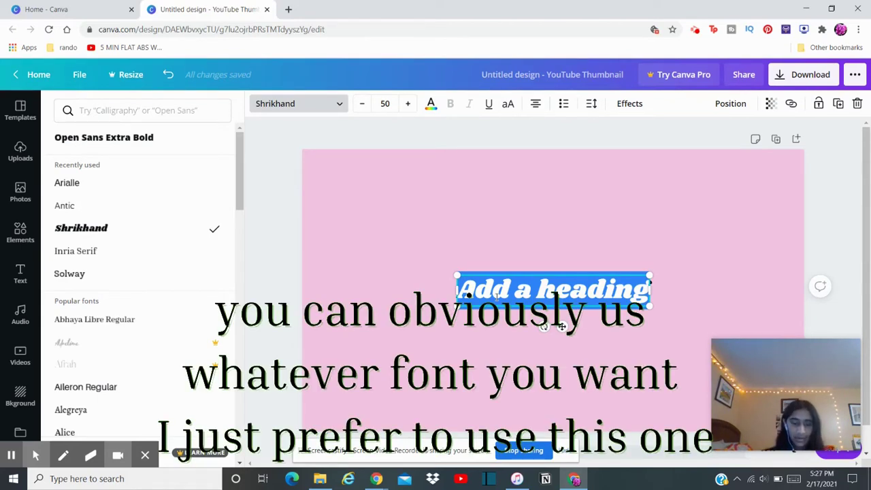
text(How I)
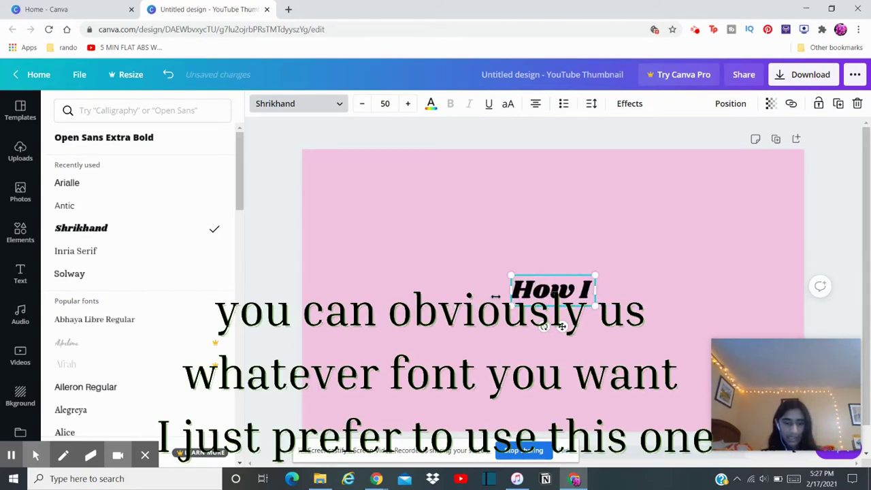
text( Edit my)
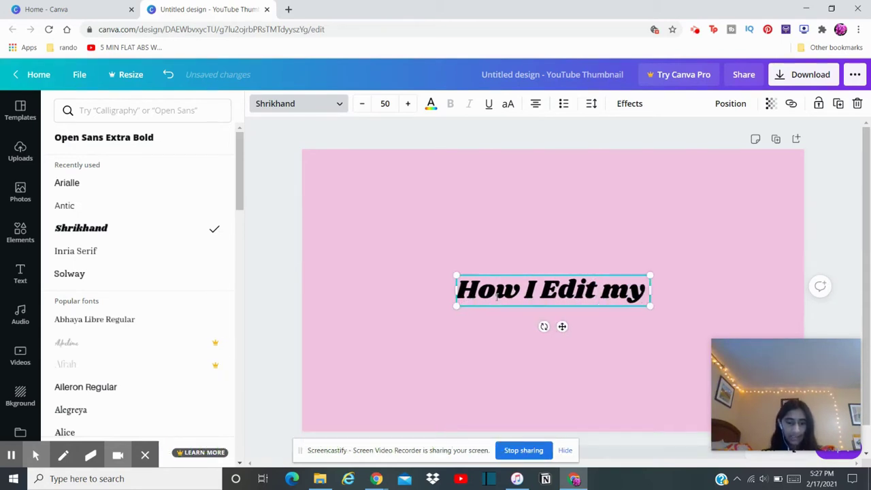
text( Thumbnails)
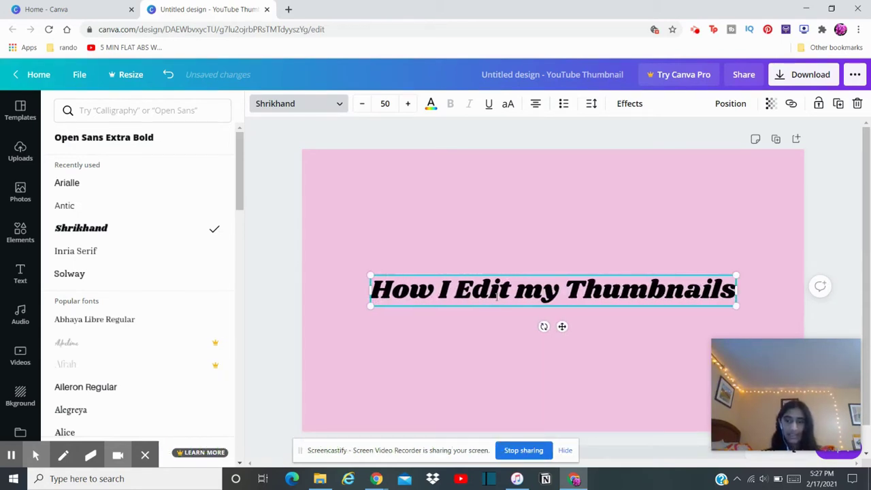
Make the heading text white and preview the Shadow, Lift, Hollow, Splice and Echo effects.
click(433, 103)
click(219, 271)
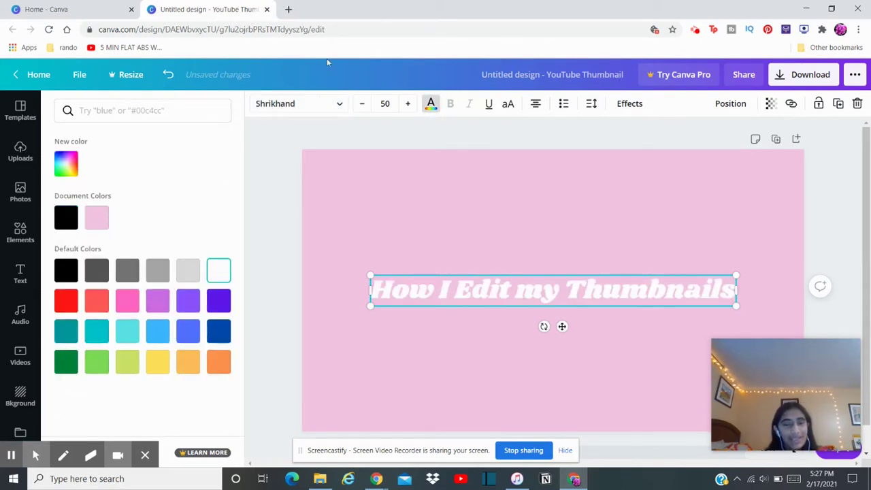
click(630, 106)
click(159, 179)
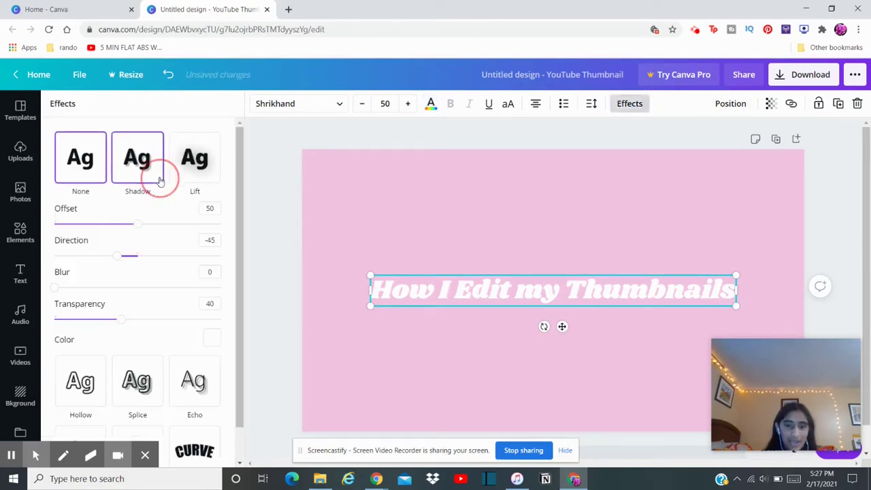
click(189, 161)
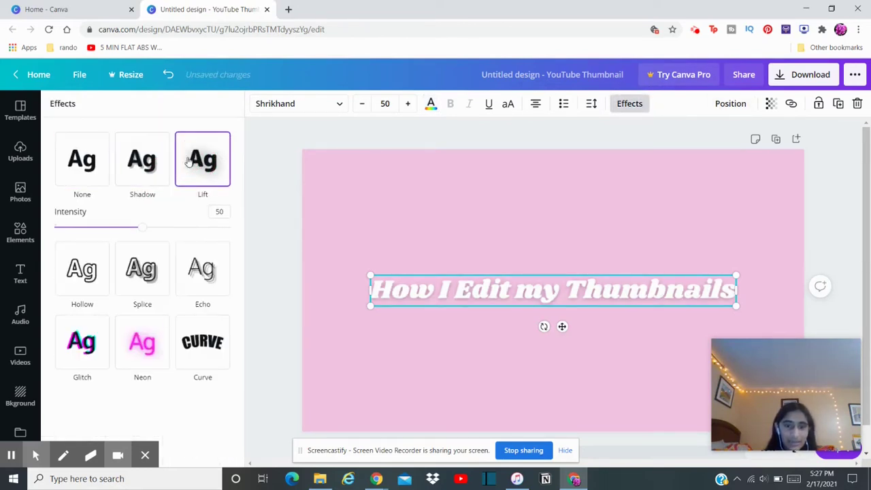
click(87, 293)
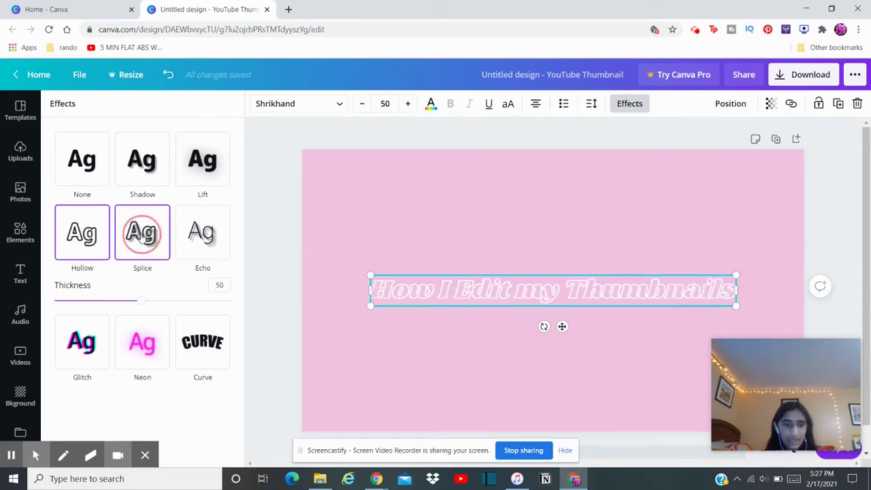
click(142, 233)
click(195, 228)
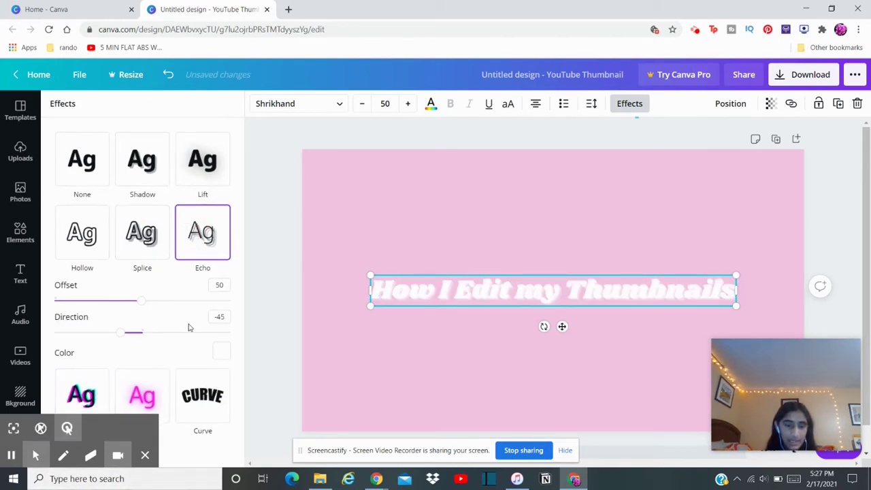
Apply a gentle Curve effect to the heading and move it near the top of the page.
click(204, 400)
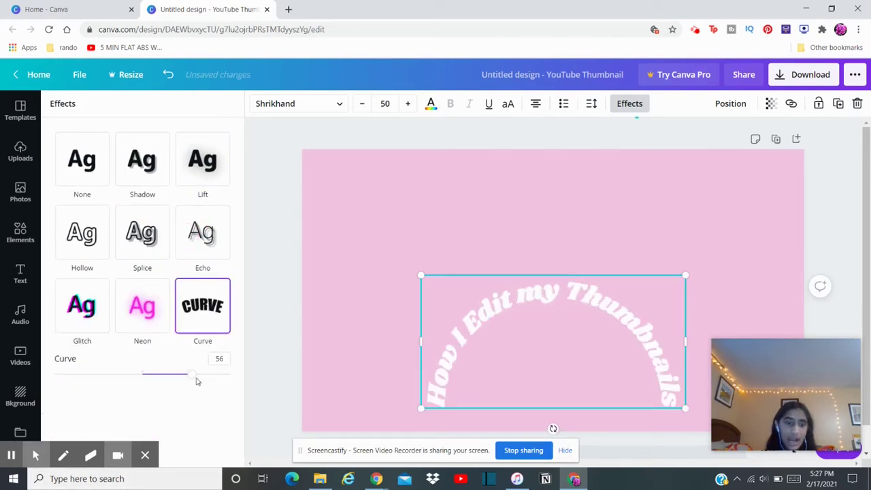
drag(195, 376, 149, 374)
click(540, 294)
drag(539, 294, 542, 202)
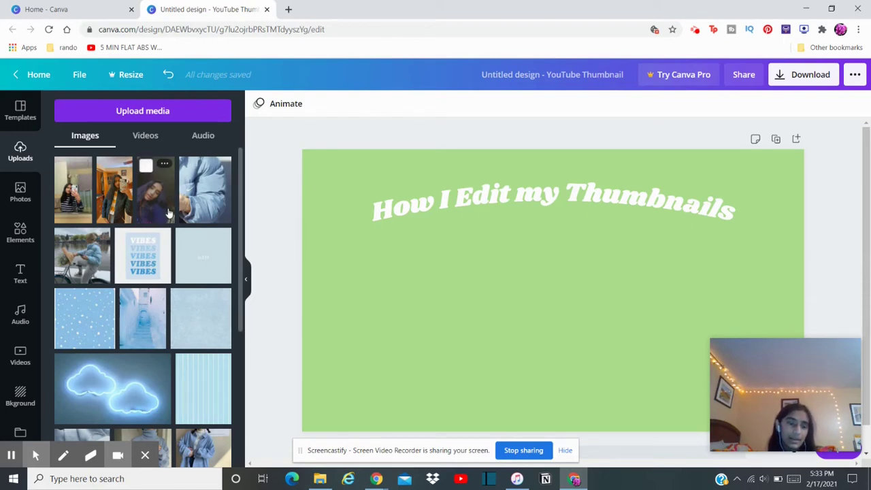
Add the purple-hair and orange-scarf photos, shrunk and lined up beneath the heading.
click(163, 199)
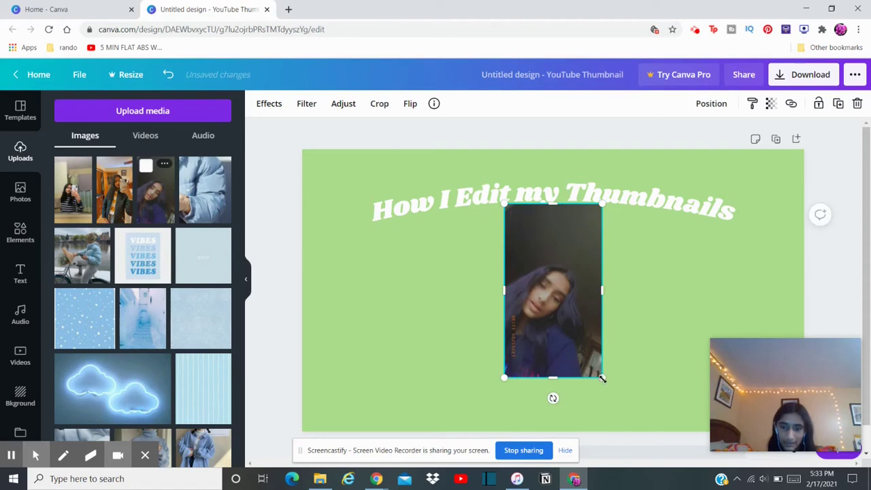
drag(602, 377, 563, 344)
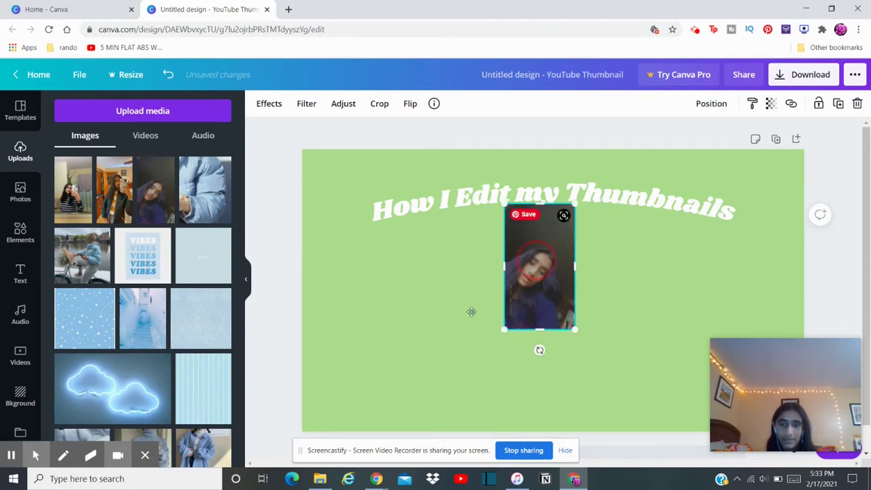
drag(534, 242, 411, 278)
drag(410, 310, 402, 312)
click(115, 190)
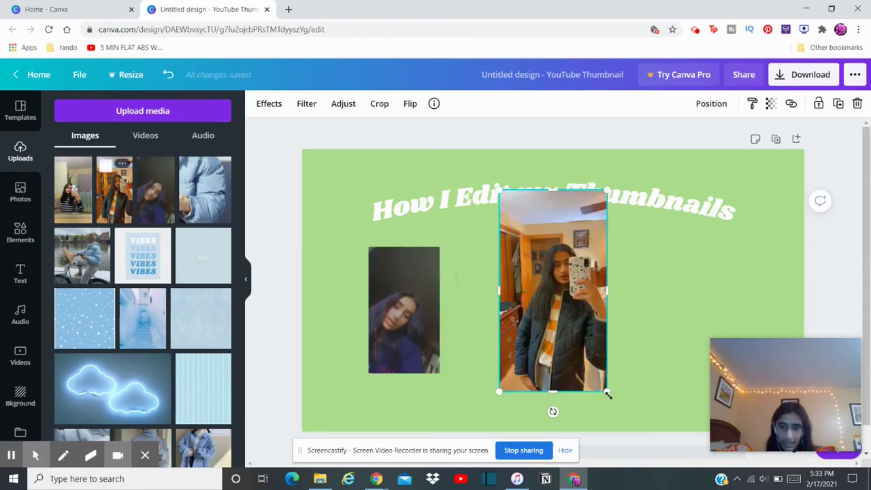
drag(607, 392, 558, 332)
drag(547, 280, 565, 336)
Paste a third photo, place it on the right, and enlarge it slightly.
key(ctrl+v)
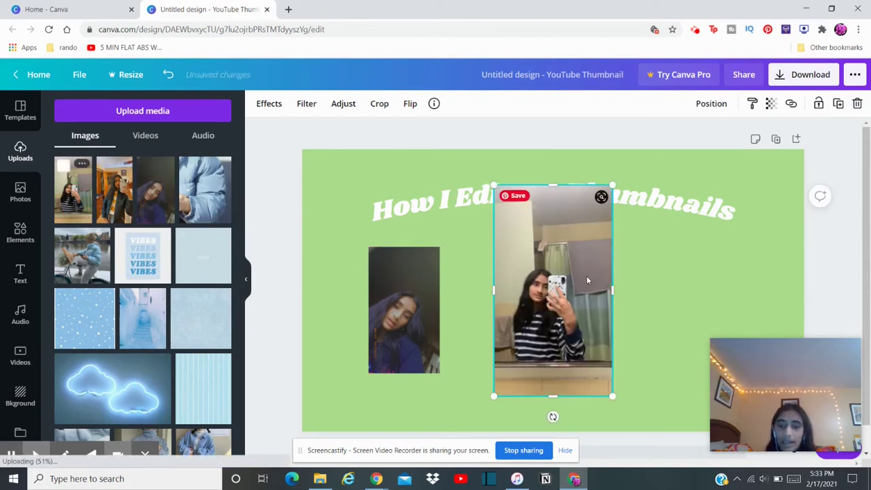
drag(612, 396, 564, 317)
drag(523, 239, 402, 300)
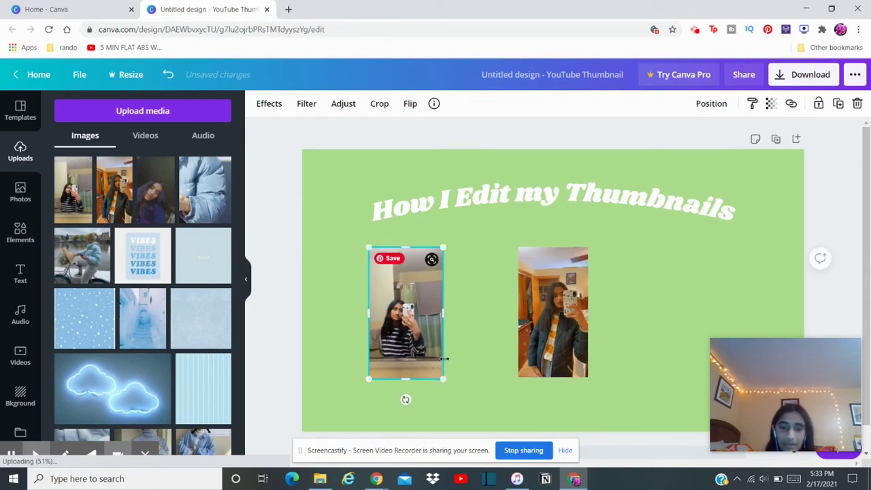
mouse_move(444, 379)
mouse_down()
mouse_move(438, 363)
mouse_move(439, 373)
mouse_up()
drag(413, 347, 713, 350)
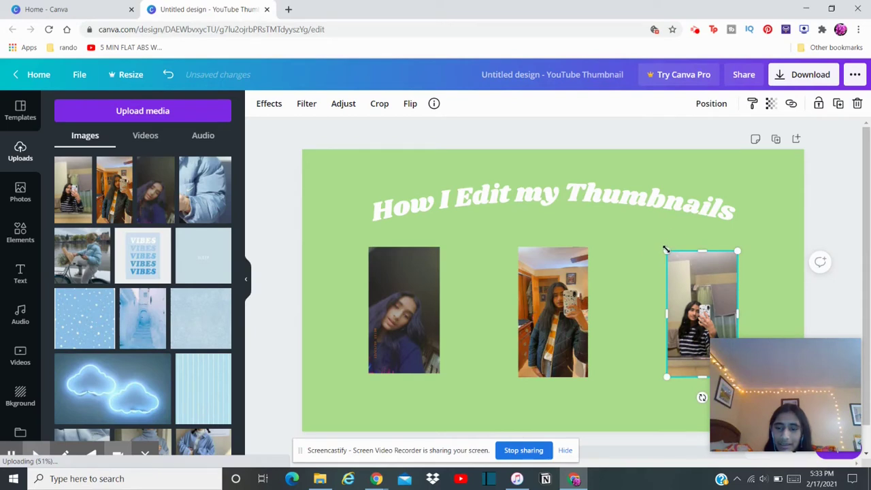
drag(666, 250, 664, 247)
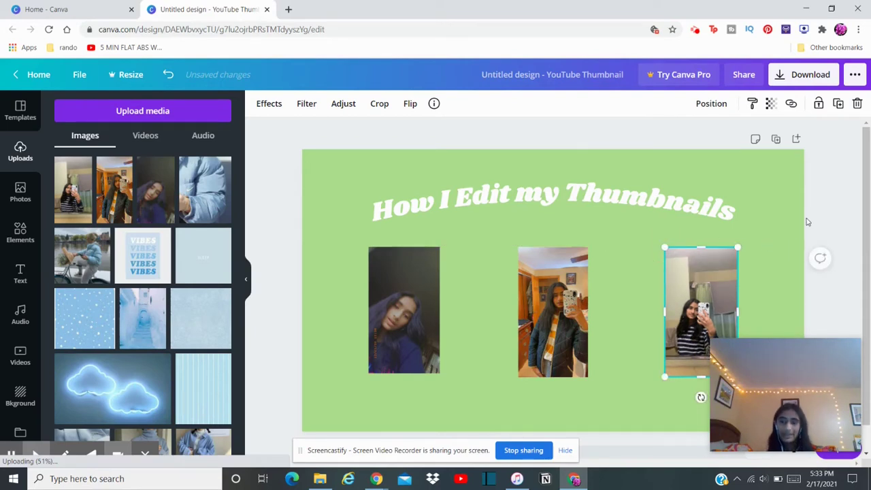
click(266, 196)
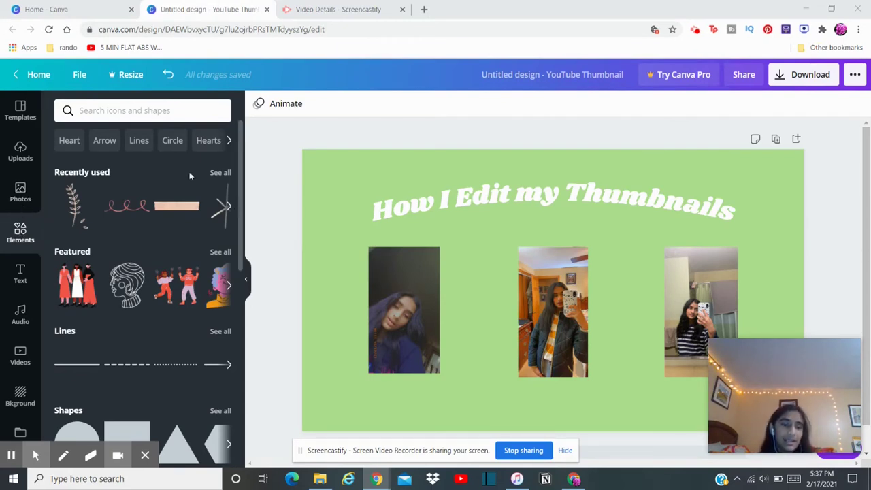
Browse recently used elements, then search 'doodle' and scroll through the results.
click(227, 205)
click(227, 206)
click(57, 206)
click(162, 110)
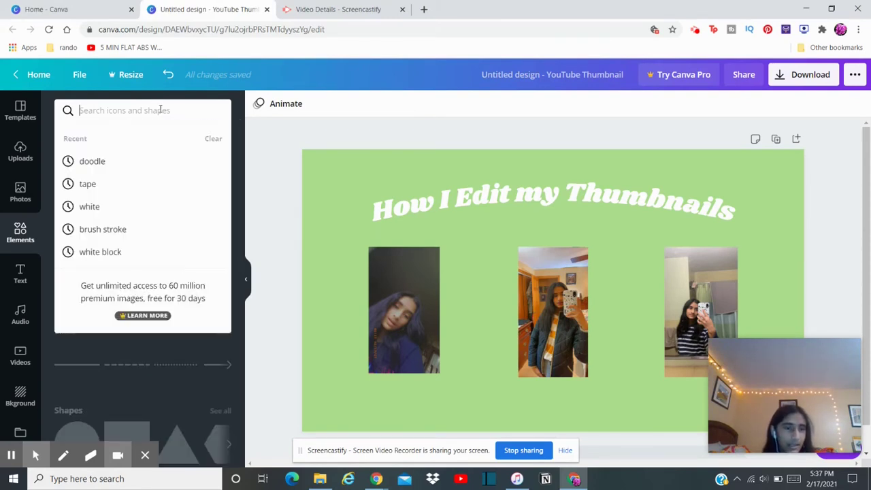
click(108, 162)
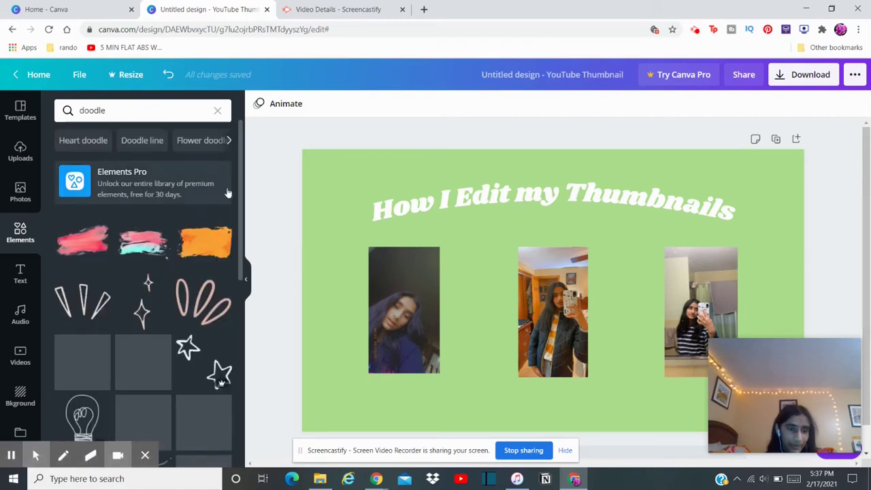
scroll(162, 333, down, 3)
scroll(175, 284, down, 3)
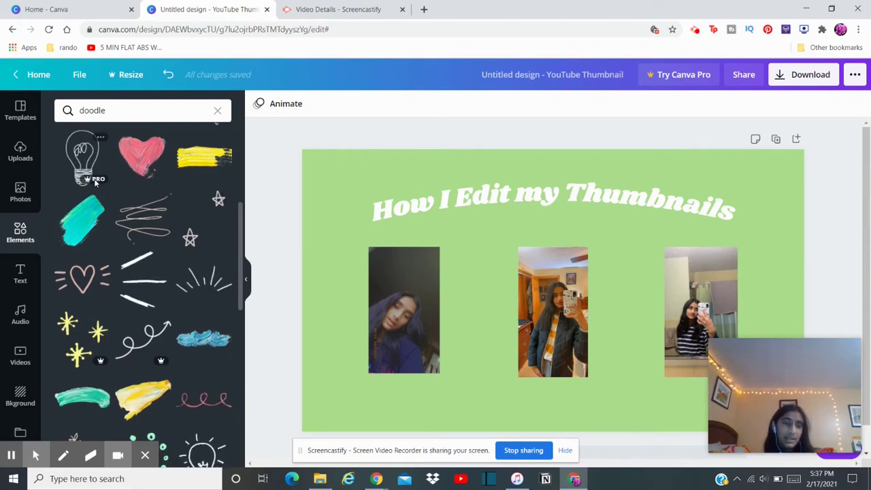
scroll(194, 330, down, 3)
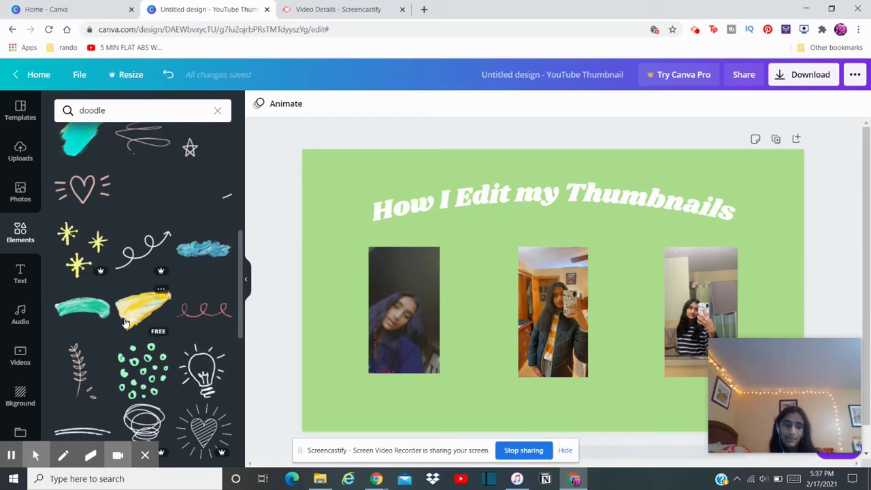
scroll(194, 329, down, 3)
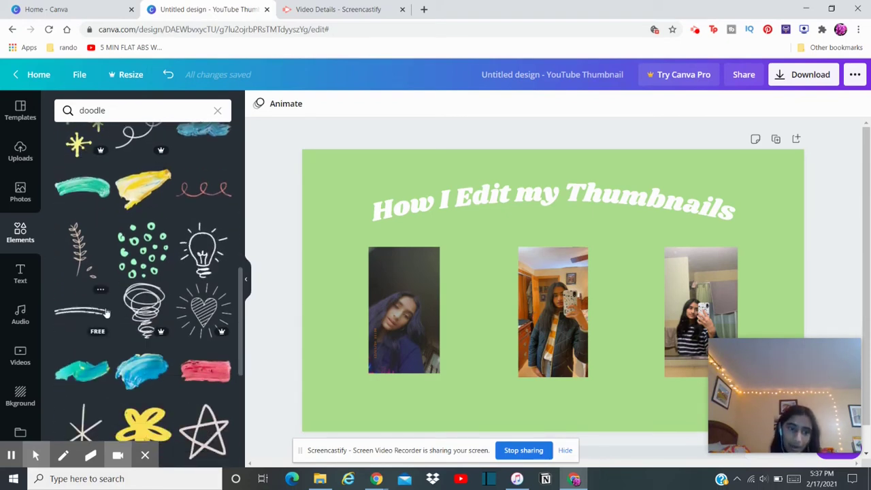
scroll(175, 229, down, 2)
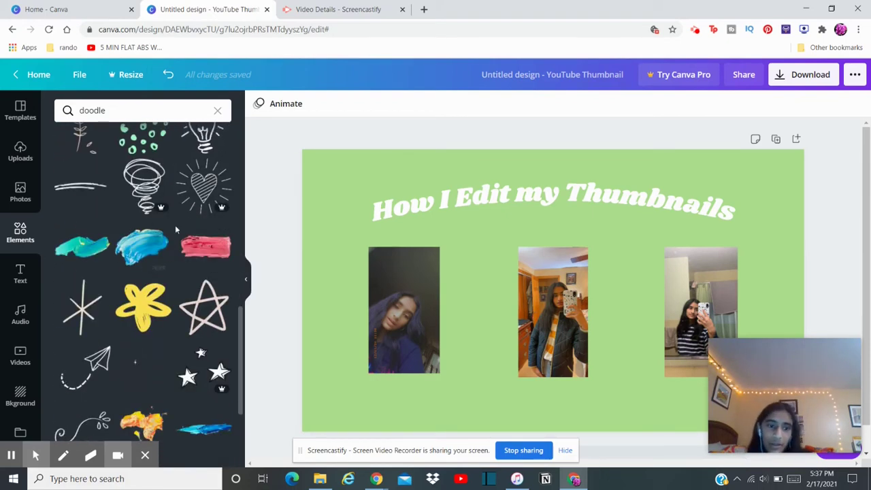
scroll(175, 229, up, 2)
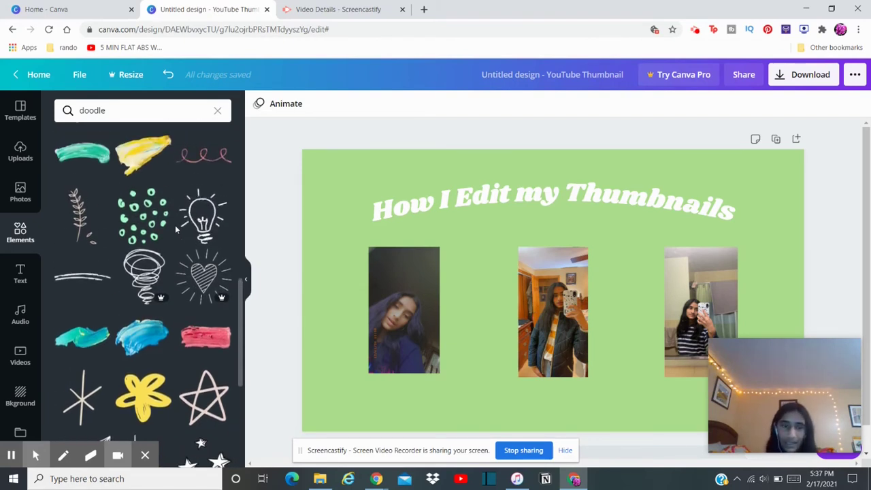
scroll(174, 229, up, 3)
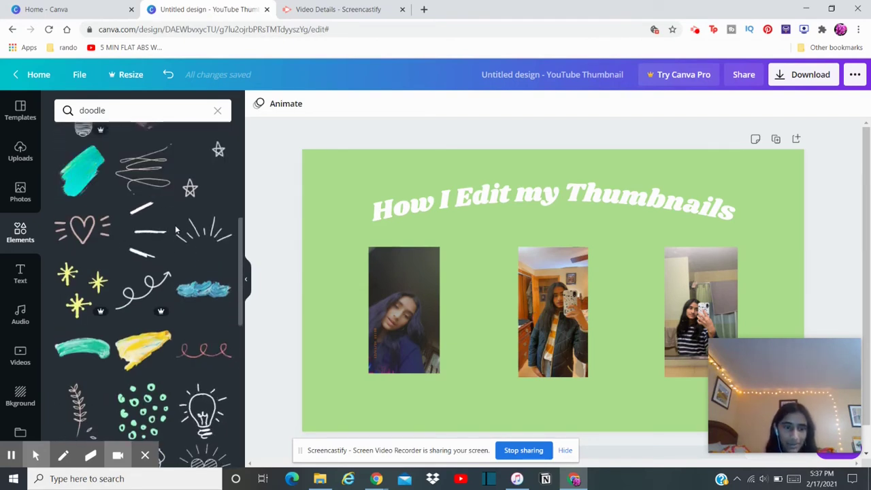
scroll(175, 230, up, 2)
scroll(146, 224, up, 1)
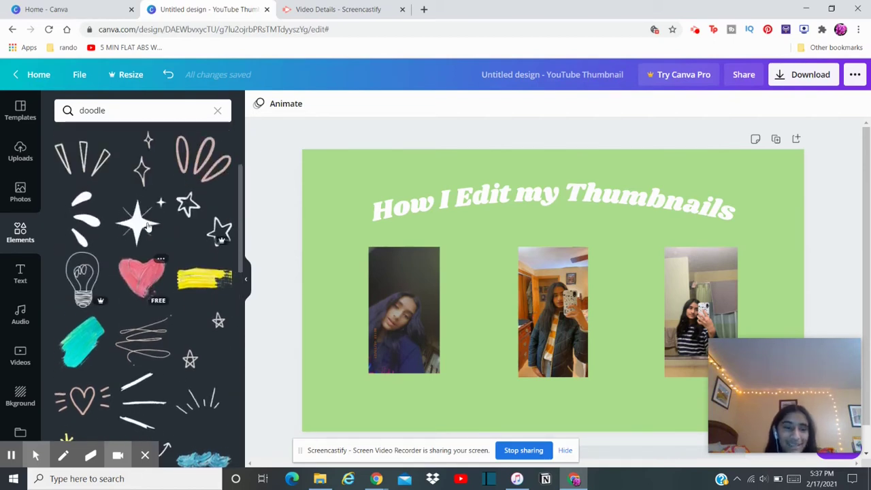
scroll(145, 245, up, 2)
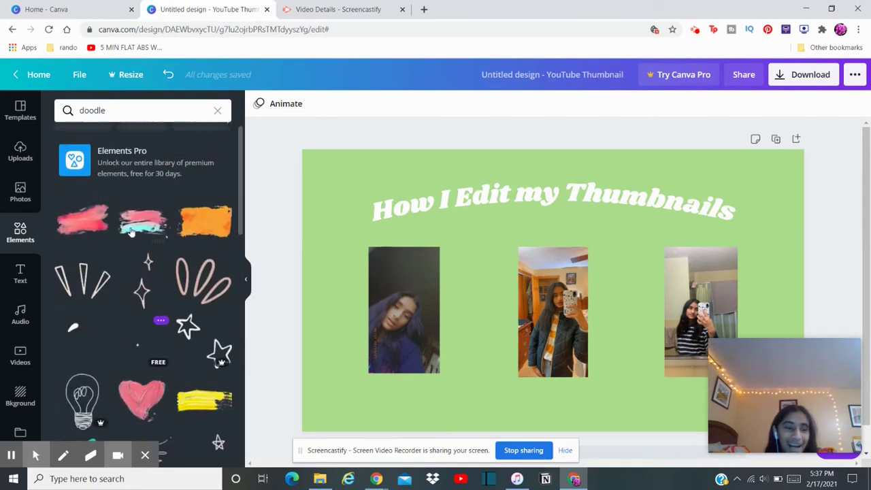
Add a sparkle doodle after the first photo and a copy between the middle and right photos.
click(142, 293)
mouse_move(533, 323)
mouse_down()
mouse_move(481, 315)
mouse_move(470, 320)
mouse_move(478, 330)
mouse_up()
right_click(481, 259)
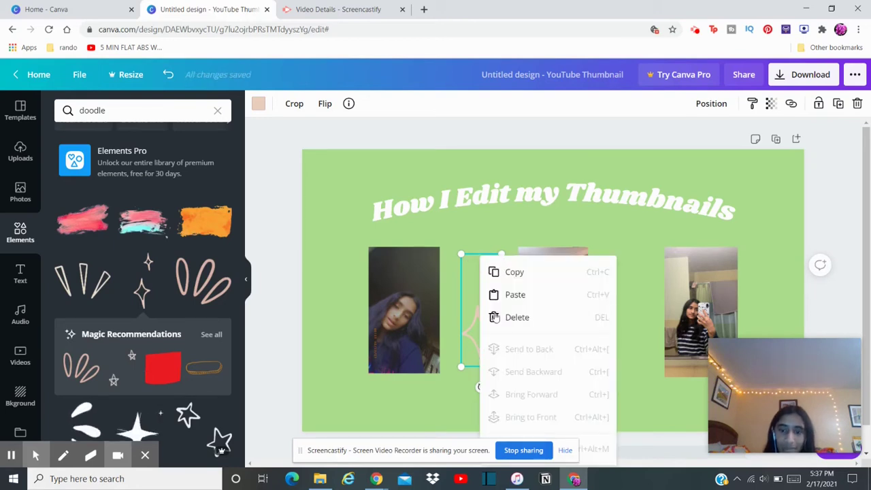
click(538, 276)
click(633, 309)
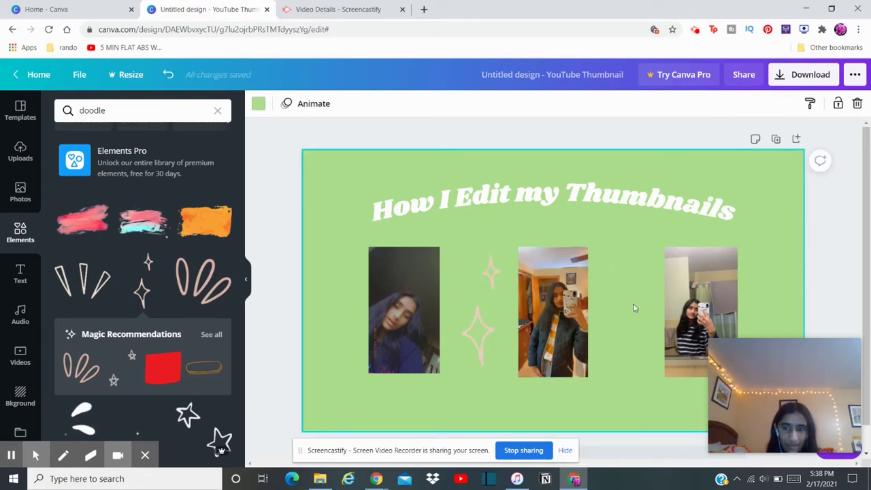
key(ctrl+v)
mouse_move(487, 354)
mouse_down()
mouse_move(626, 323)
mouse_move(630, 340)
mouse_up()
Flip the right-hand sparkle horizontally.
click(719, 109)
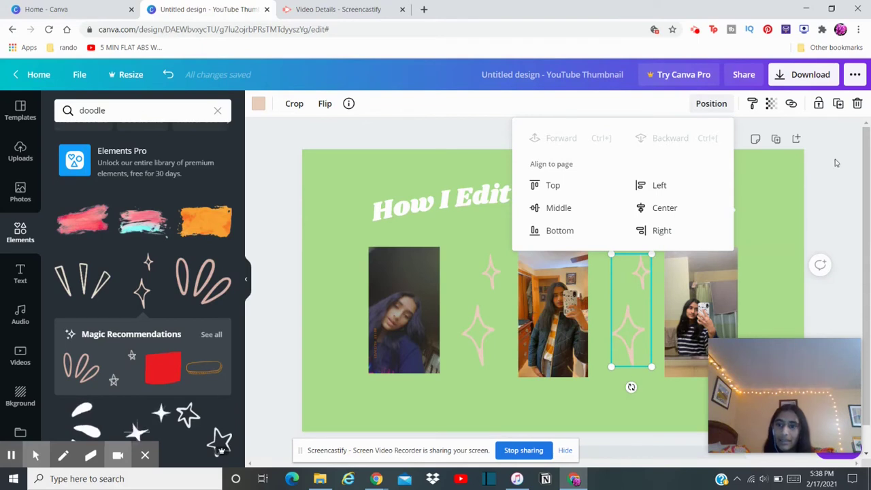
click(825, 165)
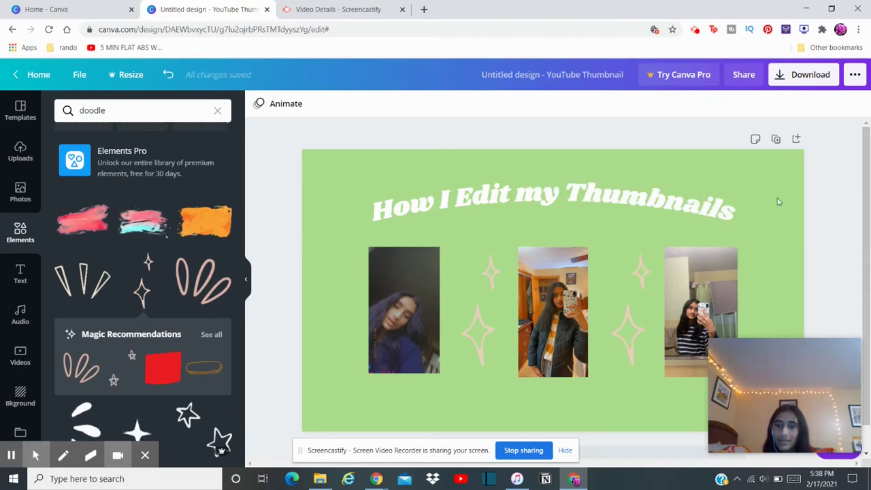
click(643, 299)
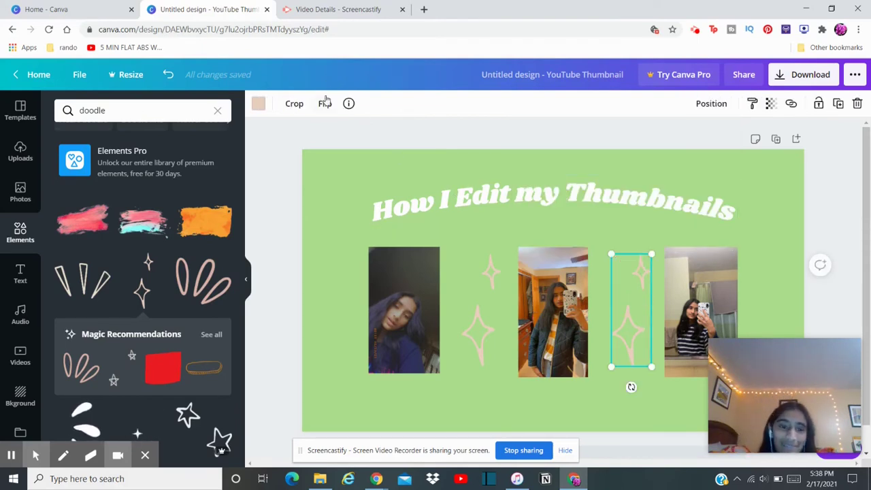
click(325, 102)
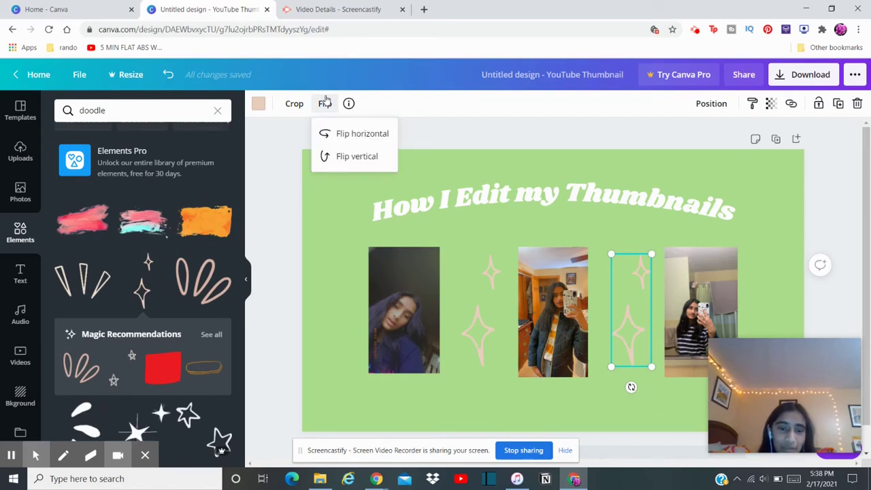
click(359, 136)
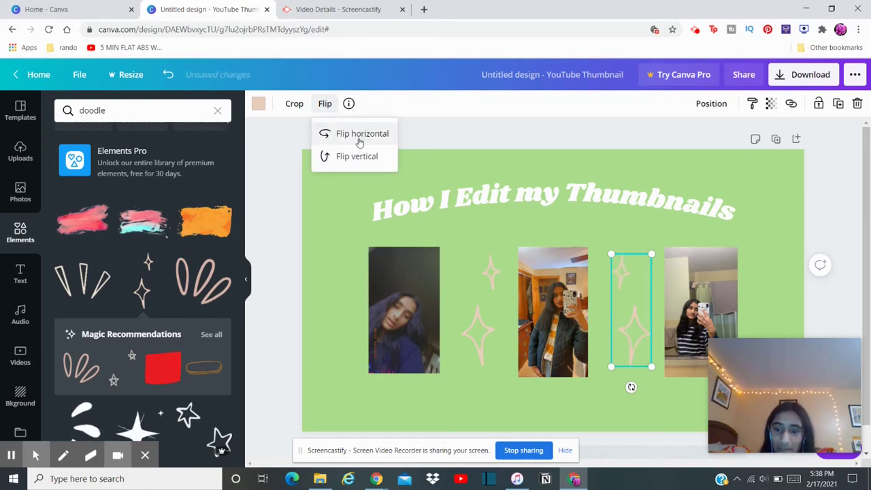
click(815, 220)
Colour both sparkle doodles black.
click(496, 338)
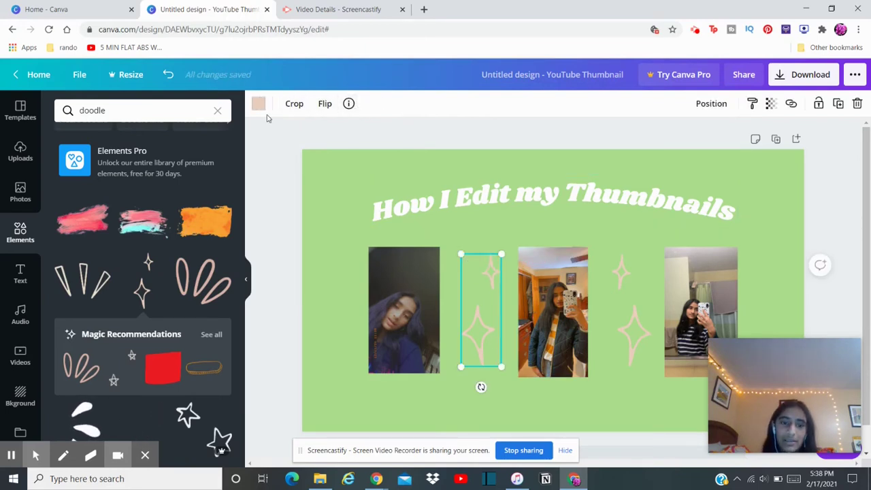
click(259, 104)
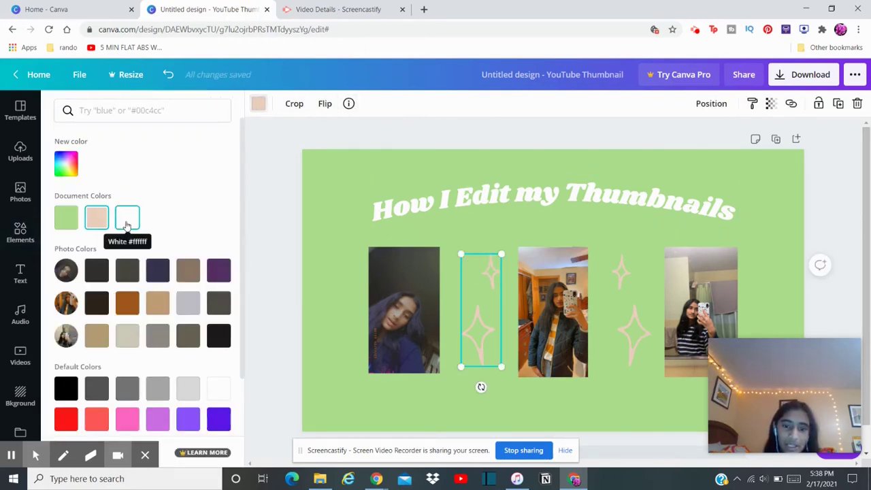
click(65, 388)
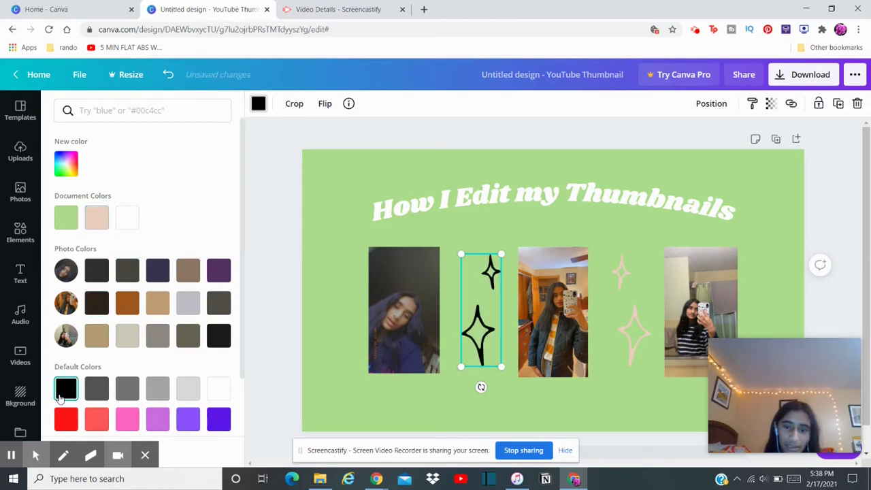
click(620, 320)
click(66, 388)
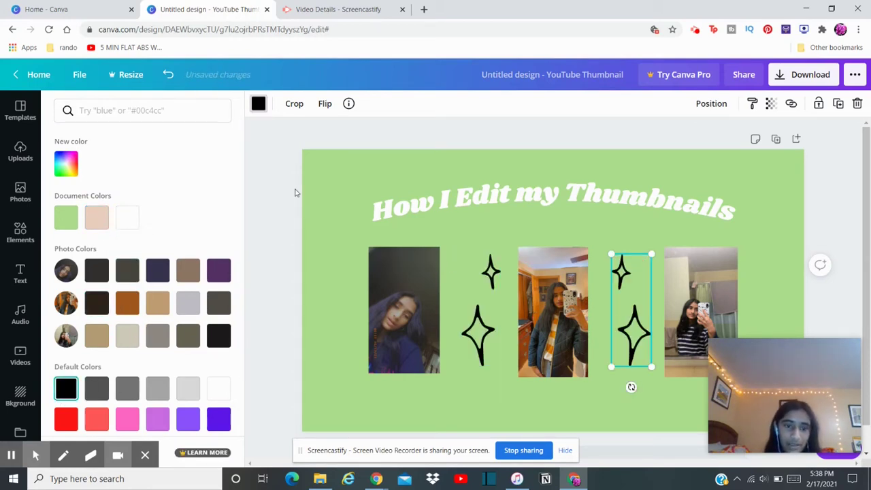
key(Escape)
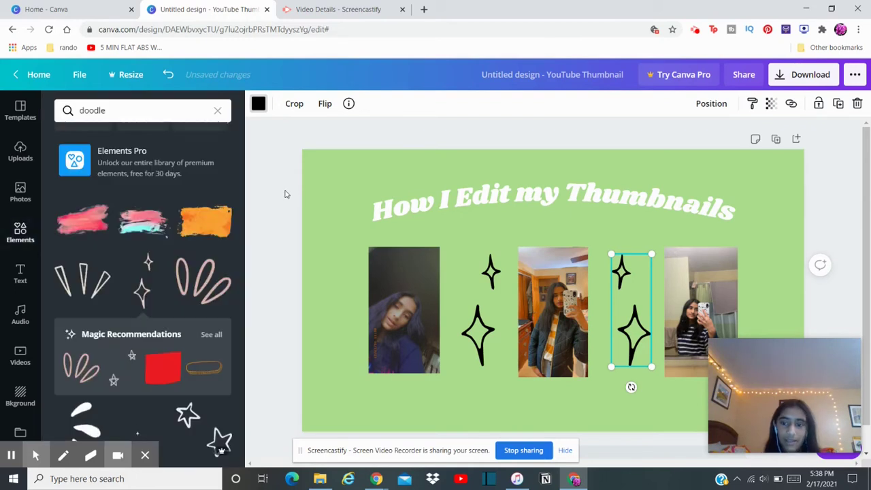
click(454, 134)
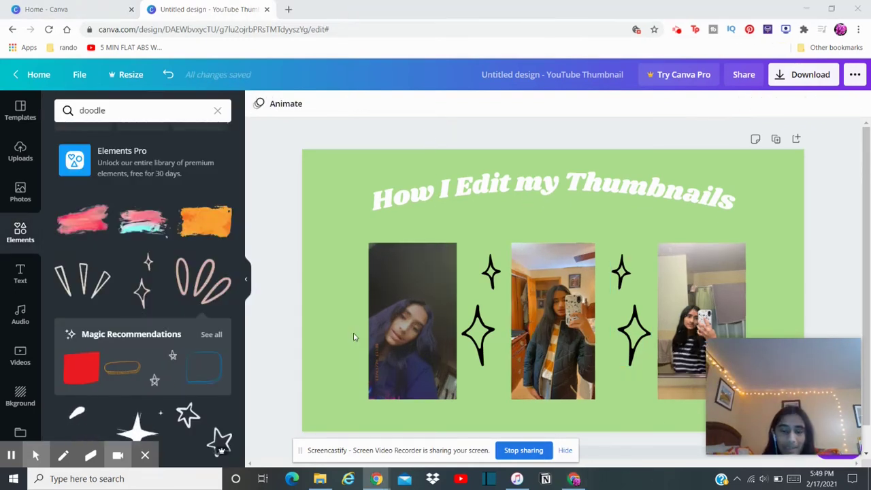
Search elements for 'tape' and add the pink tape, shrunk to a strip atop the left photo.
scroll(182, 352, down, 3)
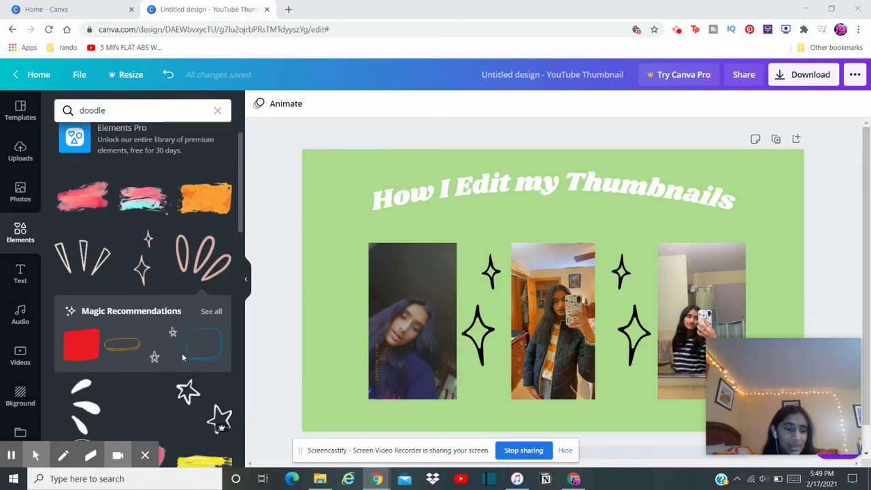
scroll(182, 352, up, 3)
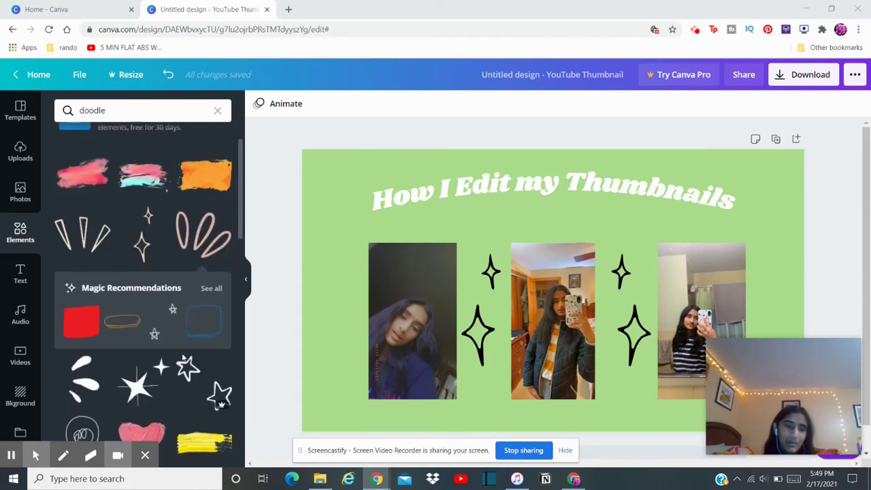
click(123, 116)
text(tape)
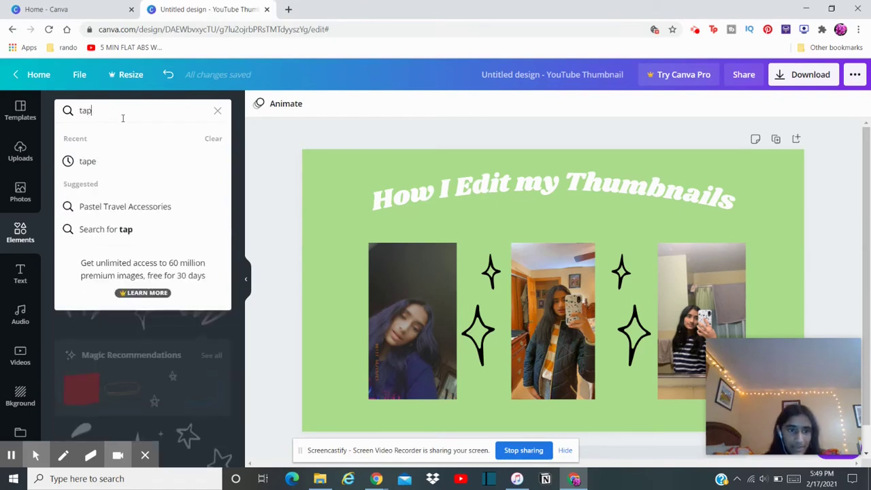
key(Return)
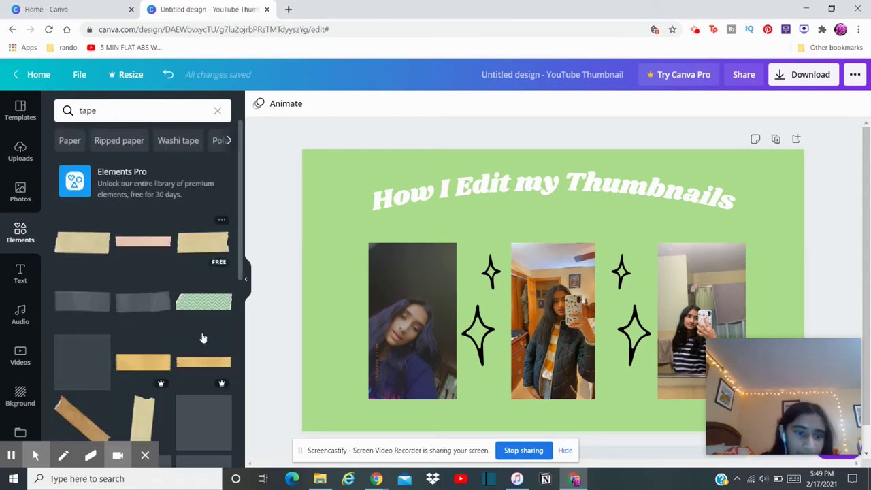
scroll(199, 340, down, 1)
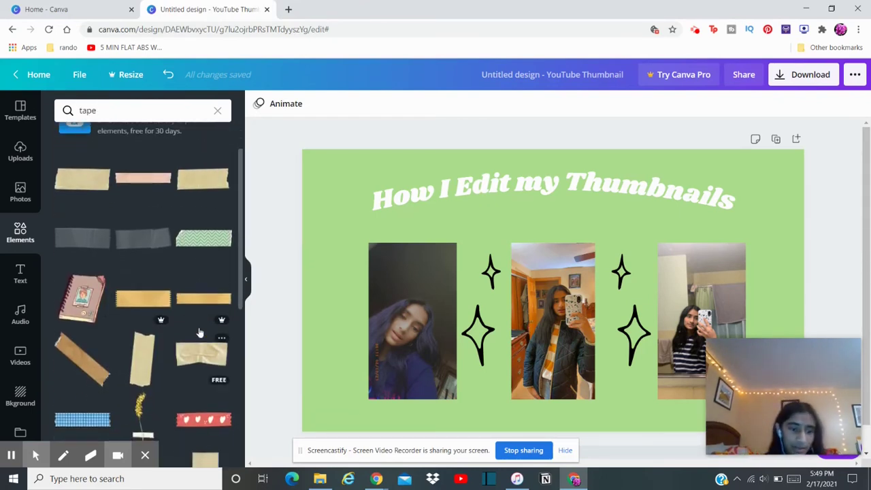
scroll(199, 337, down, 3)
scroll(194, 337, down, 3)
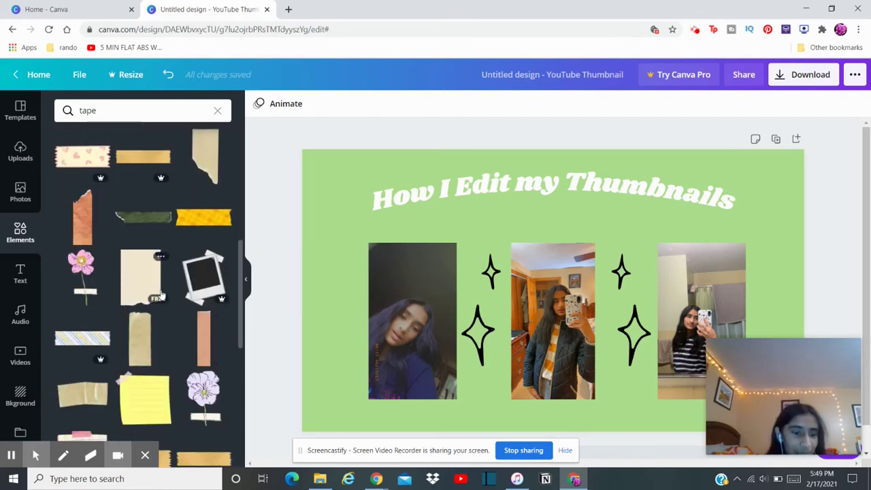
scroll(163, 300, down, 3)
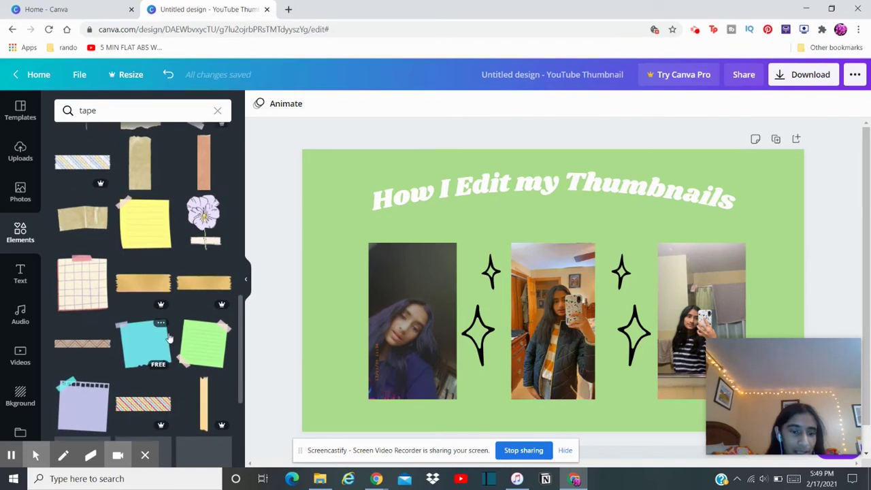
scroll(133, 307, up, 10)
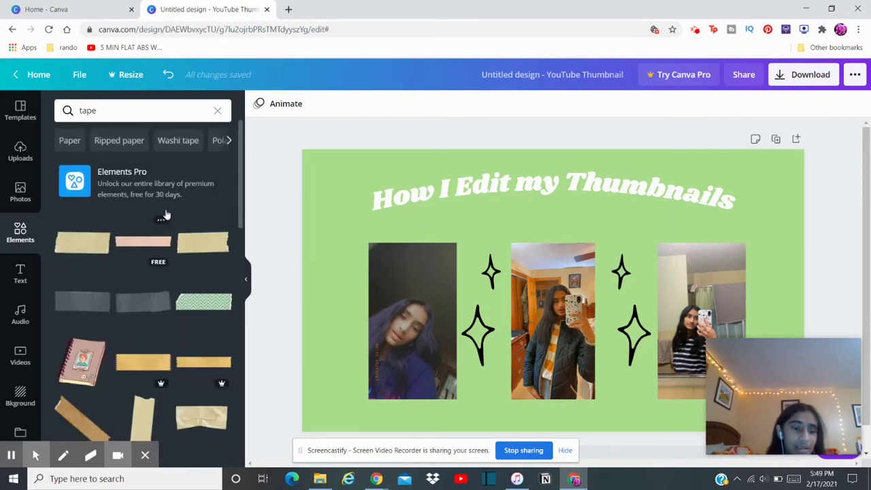
click(133, 259)
drag(783, 332, 418, 241)
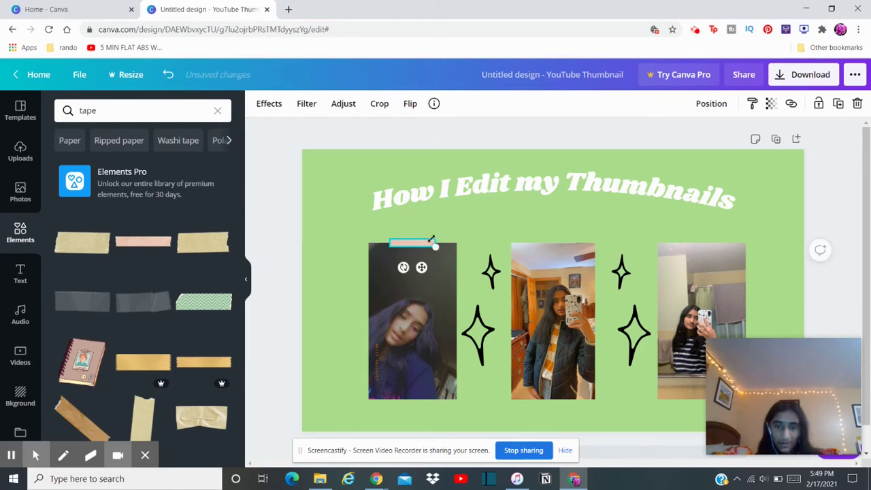
Duplicate the pink tape strip twice and place the copies atop the middle and right photos.
click(533, 212)
click(506, 234)
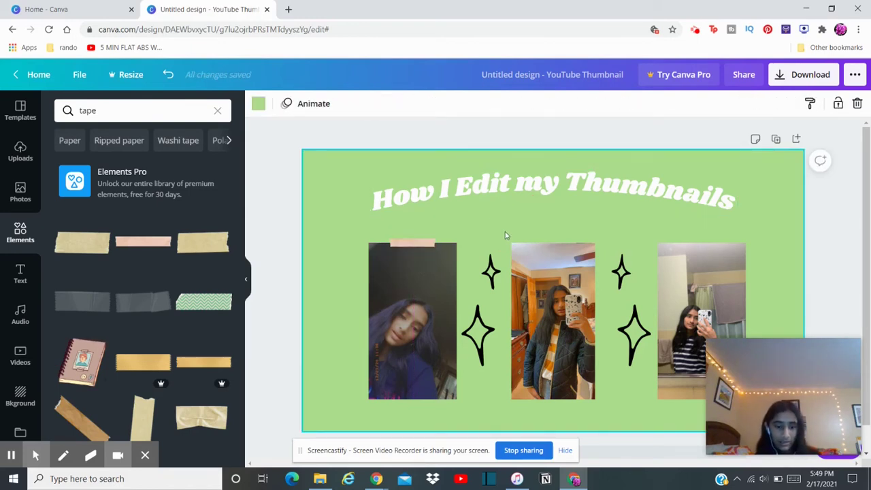
key(ctrl+v)
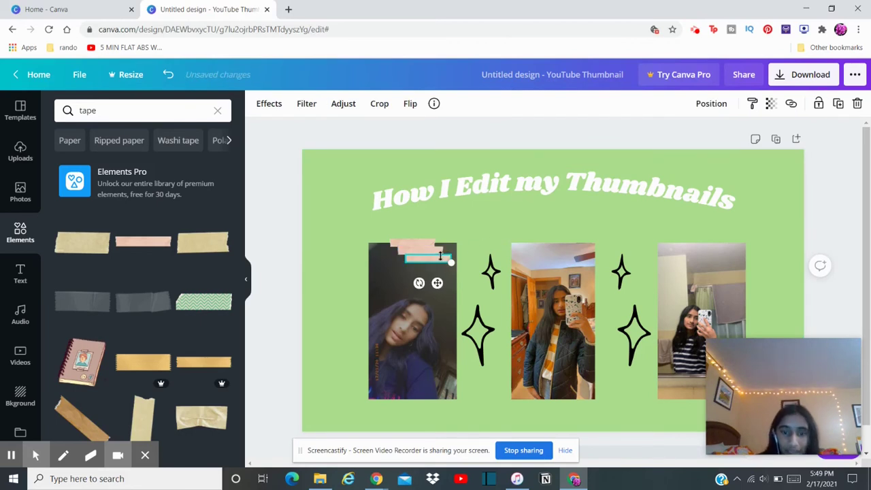
mouse_move(430, 259)
mouse_down()
mouse_move(632, 262)
mouse_move(452, 271)
mouse_move(426, 261)
mouse_move(422, 249)
mouse_up()
key(ctrl+d)
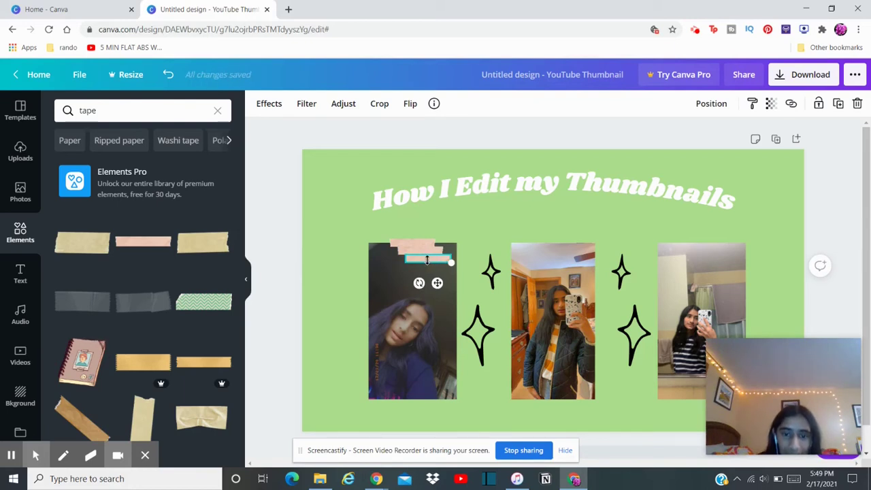
click(458, 209)
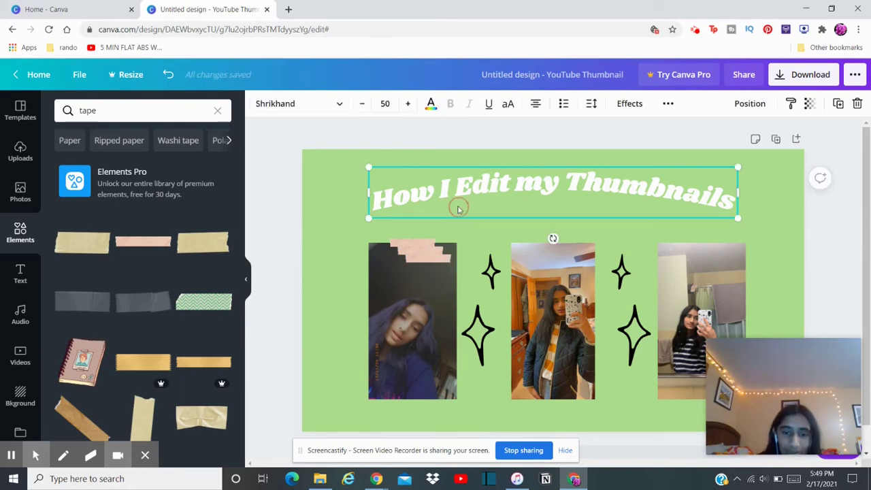
click(319, 227)
drag(427, 259, 701, 245)
drag(429, 252, 559, 243)
click(818, 195)
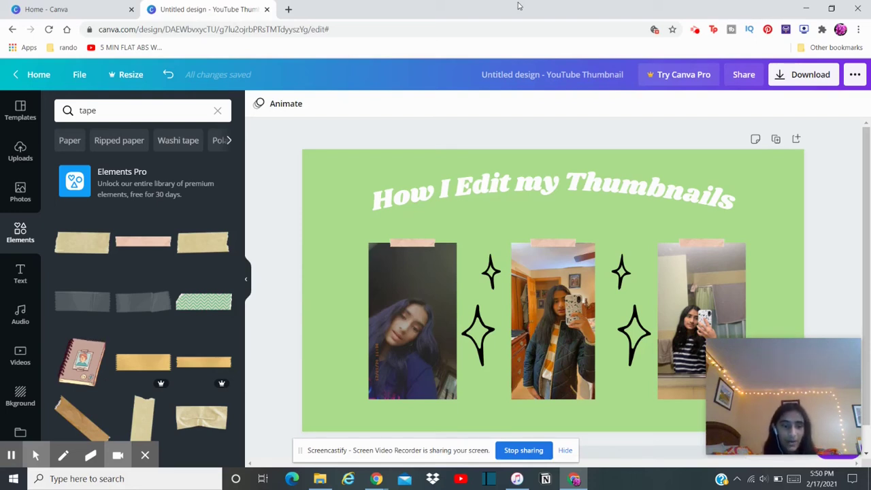
Add an Antic body text box under the title reading 'ft. selfies from snapchat'.
scroll(159, 254, down, 3)
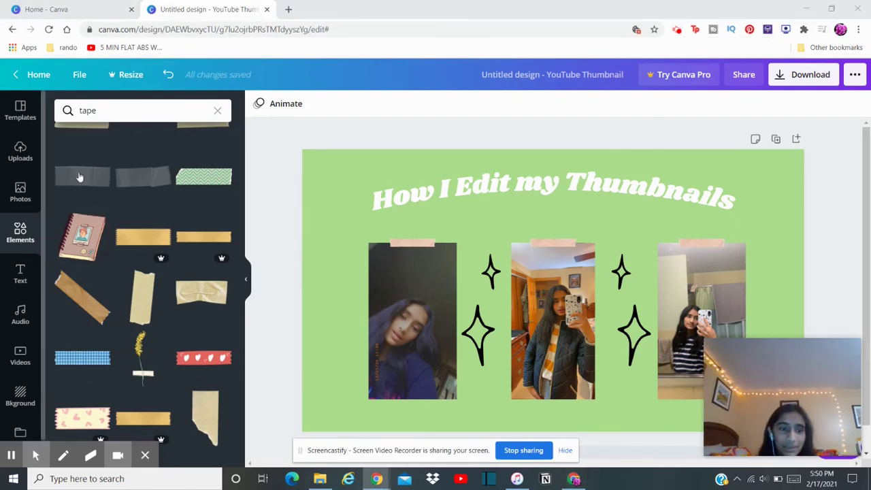
click(20, 267)
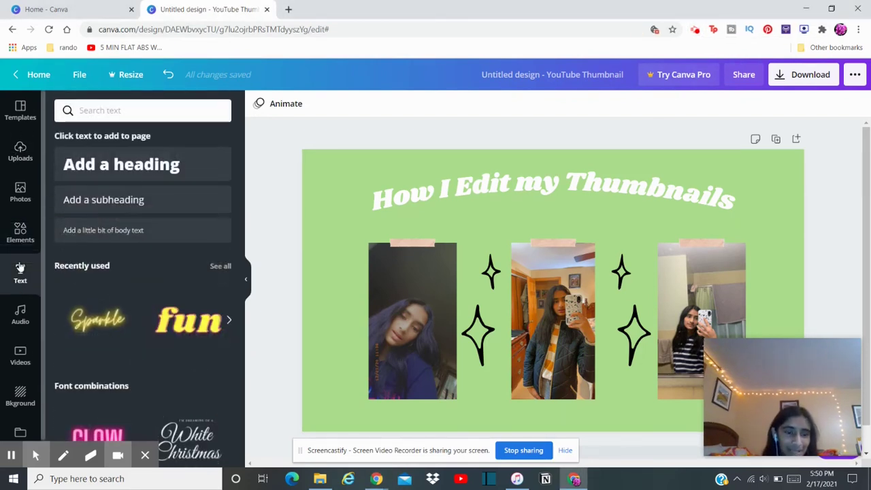
click(139, 228)
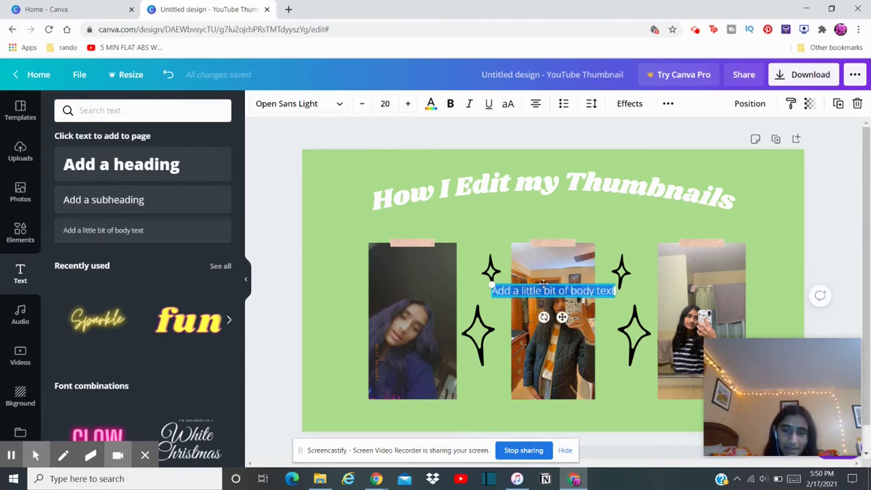
drag(543, 284, 543, 213)
click(306, 107)
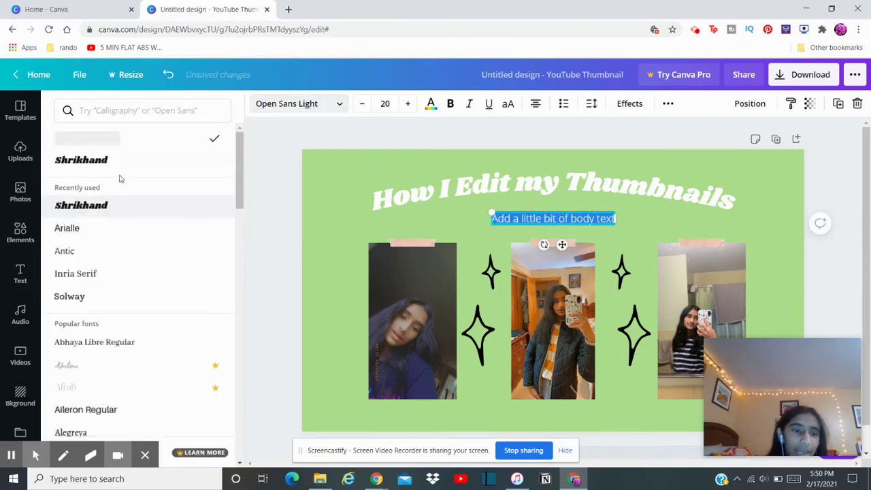
click(107, 257)
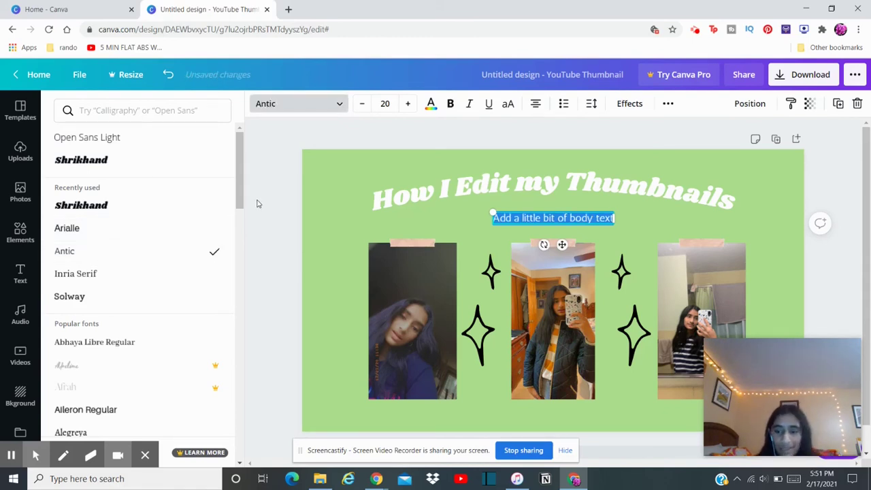
key(BackSpace)
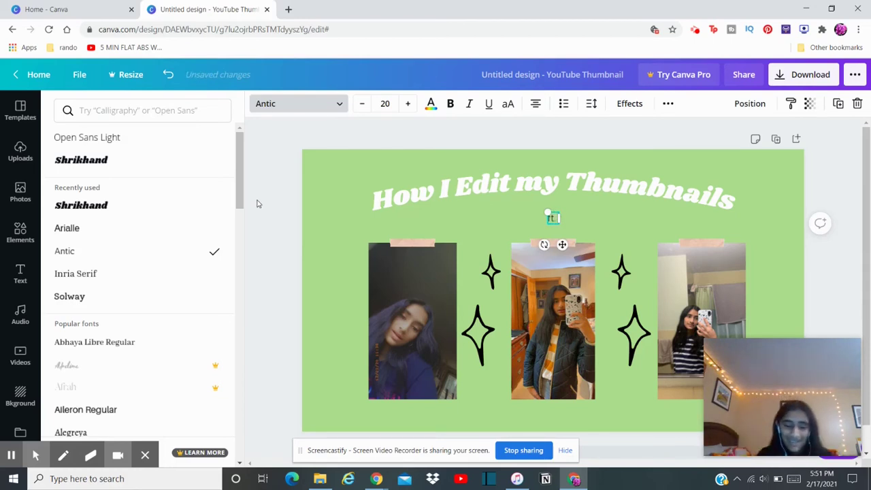
text(ft. selfies f)
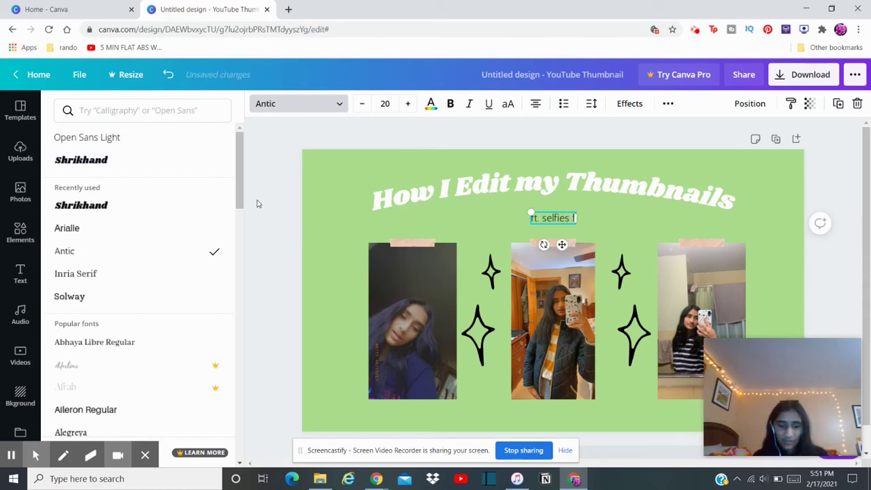
text(rom snapchat)
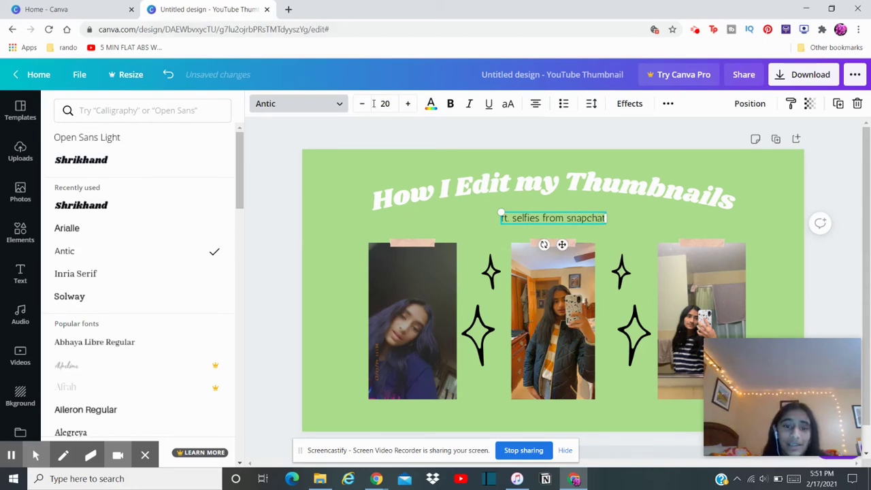
Make the subtitle white and give it the Shadow effect.
click(431, 103)
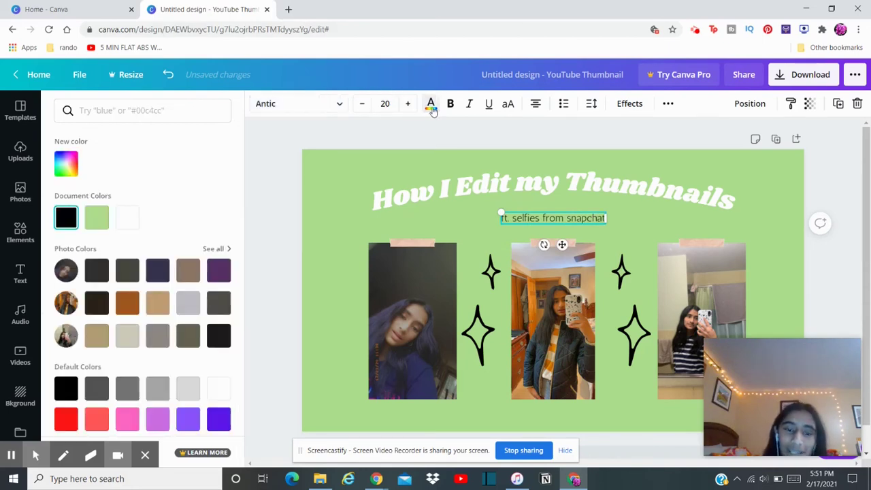
click(126, 215)
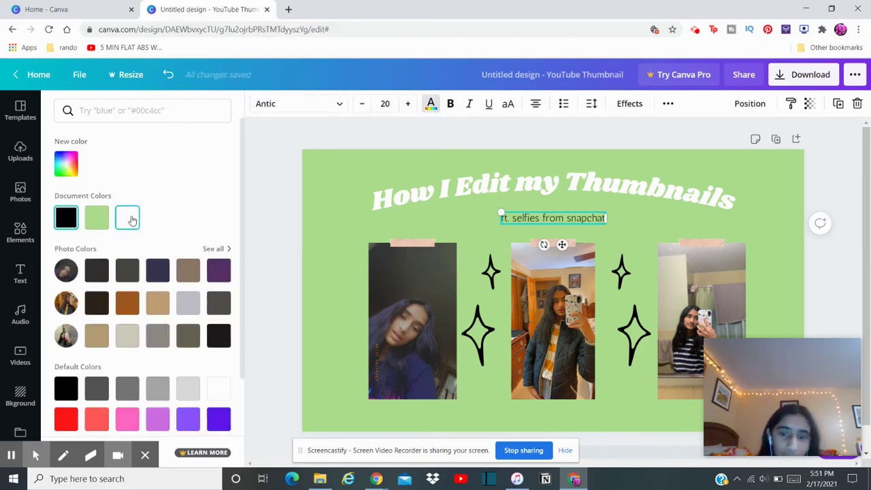
click(628, 104)
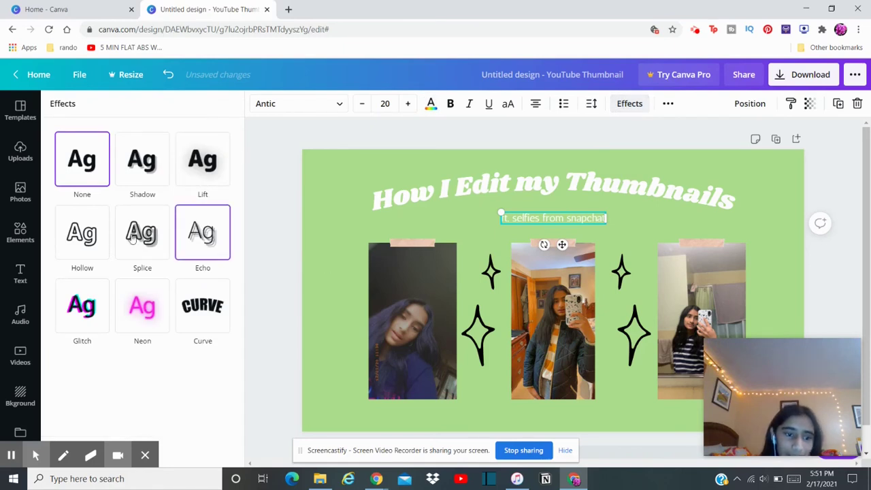
click(96, 236)
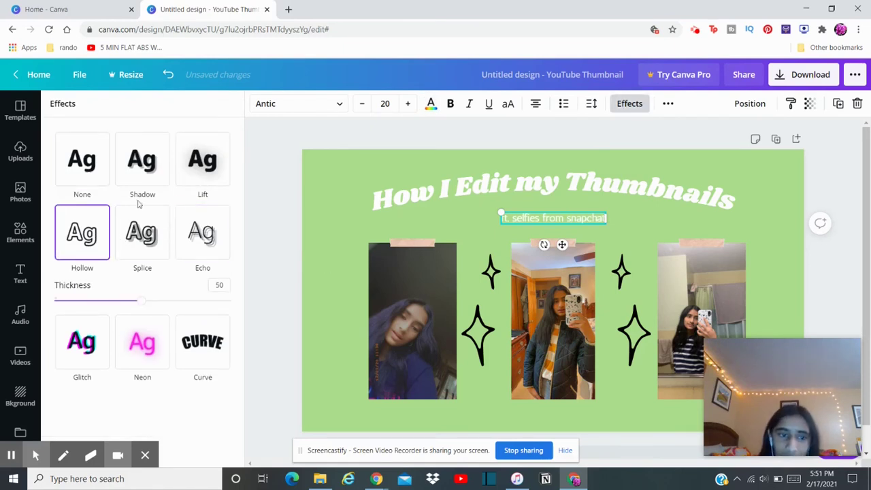
click(144, 167)
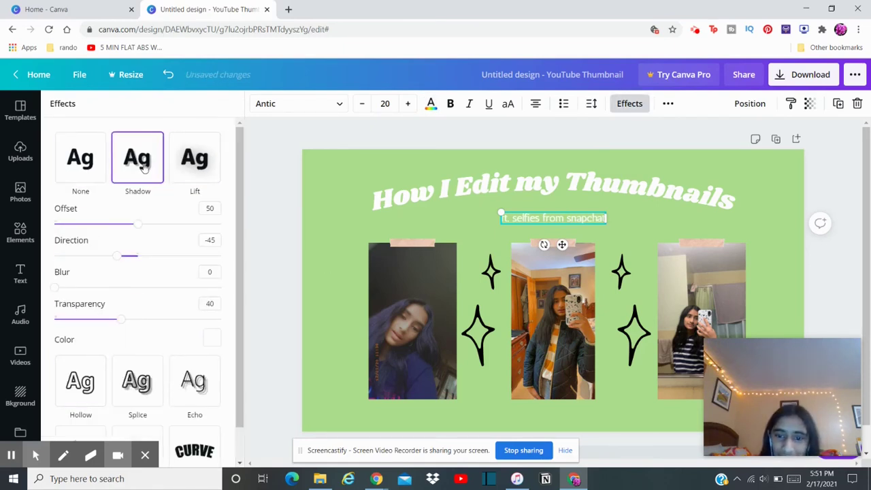
click(269, 165)
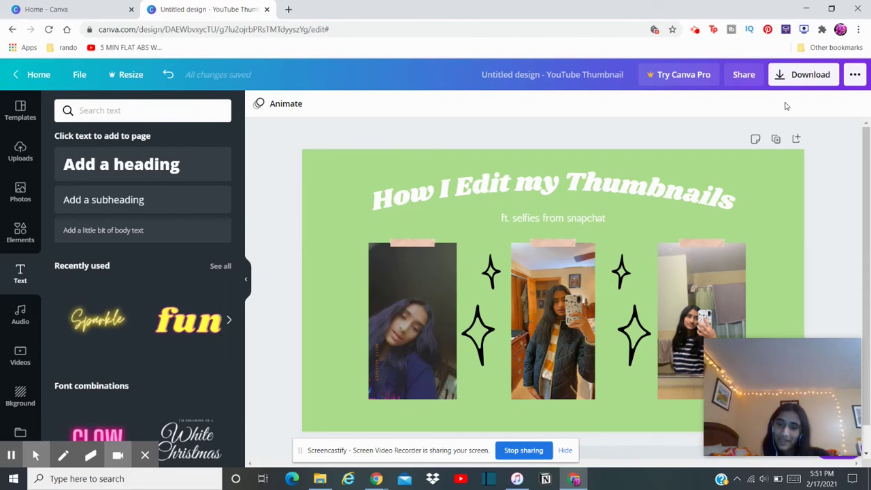
Download the finished thumbnail with PNG as the file type.
click(808, 74)
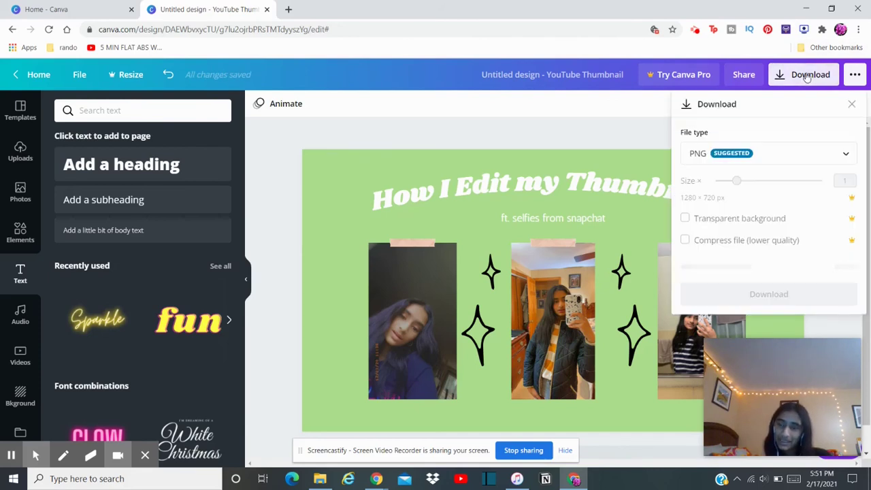
click(787, 159)
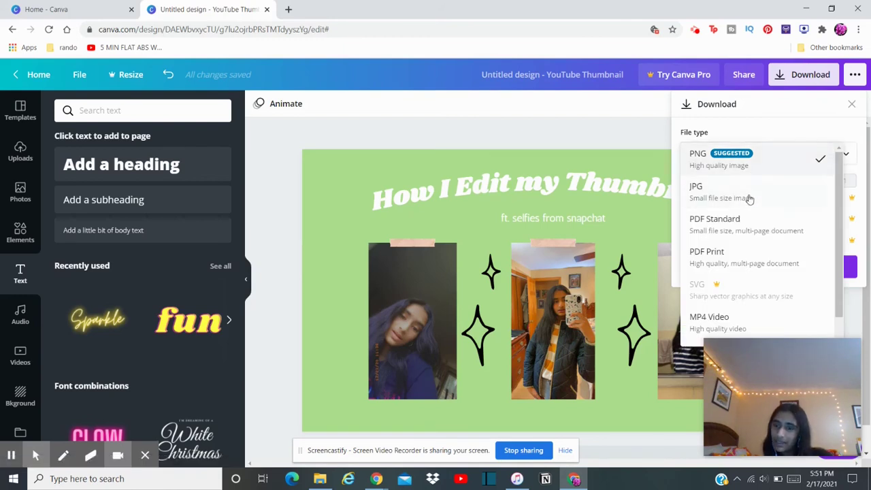
click(753, 139)
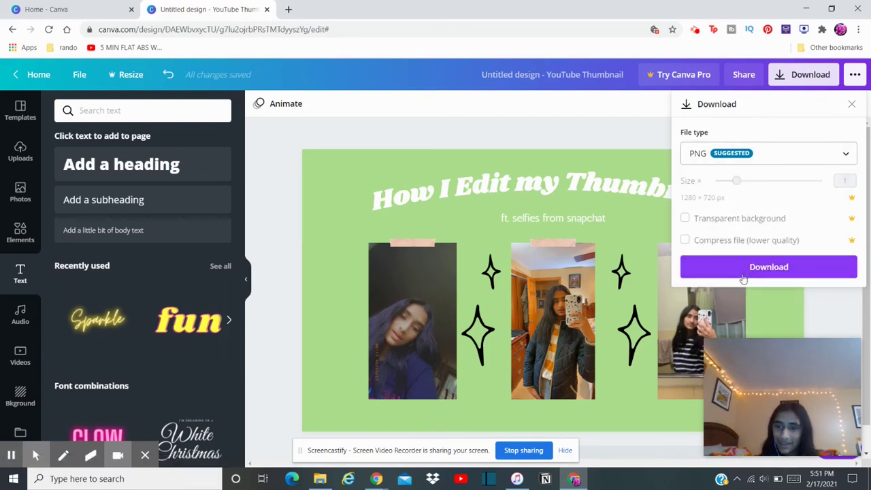
click(744, 271)
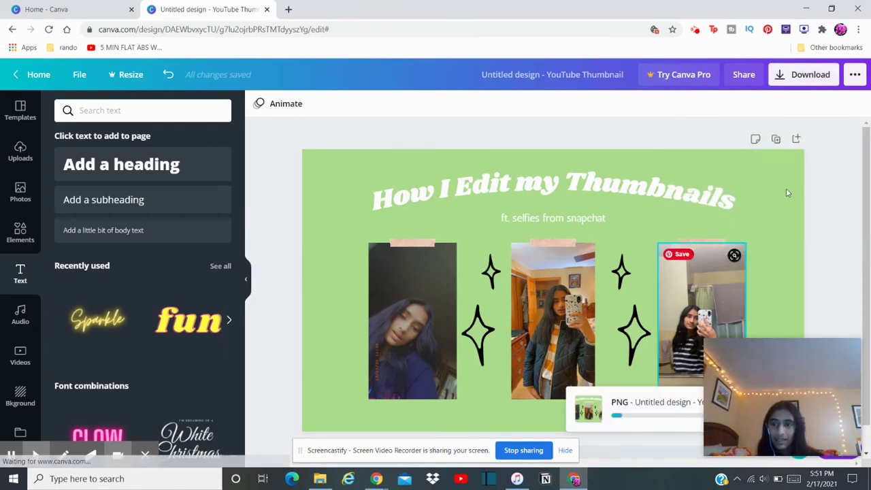
Open the downloaded 'Untitled design (7).png' to view the finished green thumbnail.
click(75, 451)
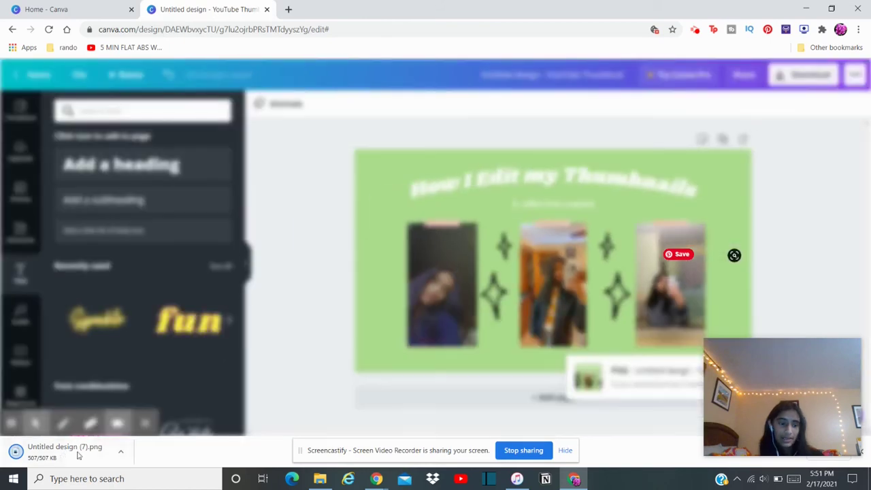